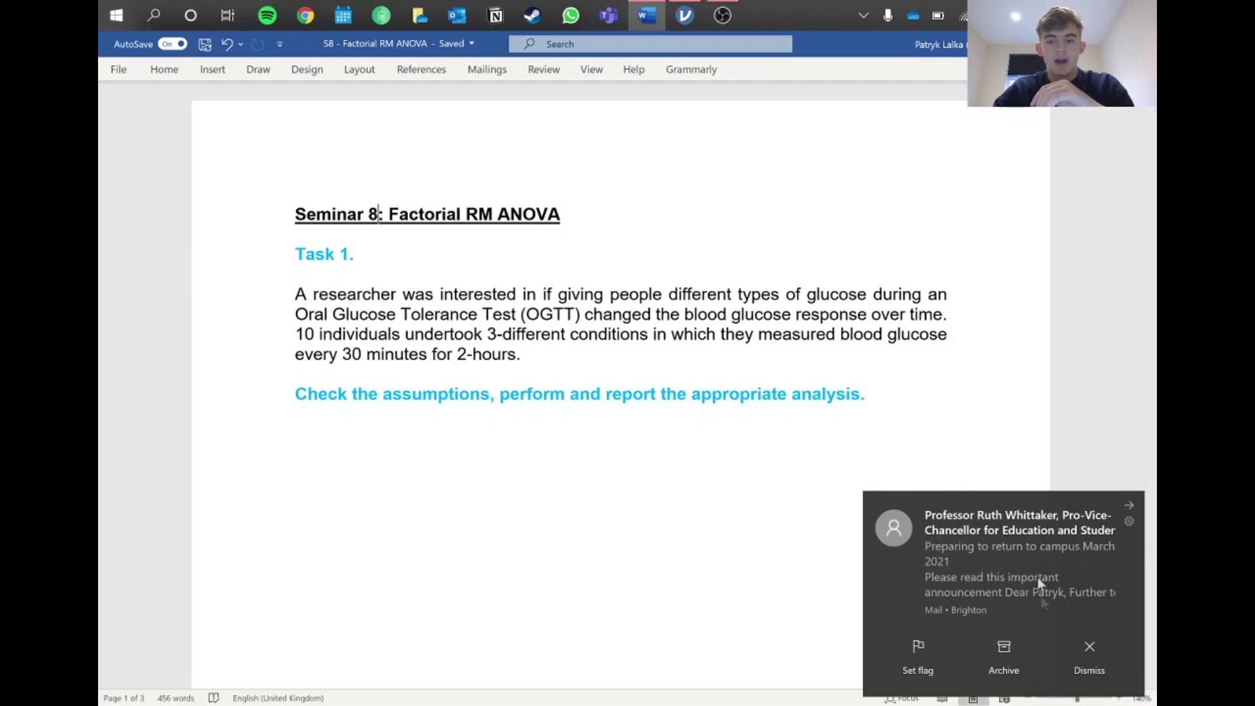
Dismiss the Outlook mail notification covering the Seminar 8 Task 1 document
click(1080, 668)
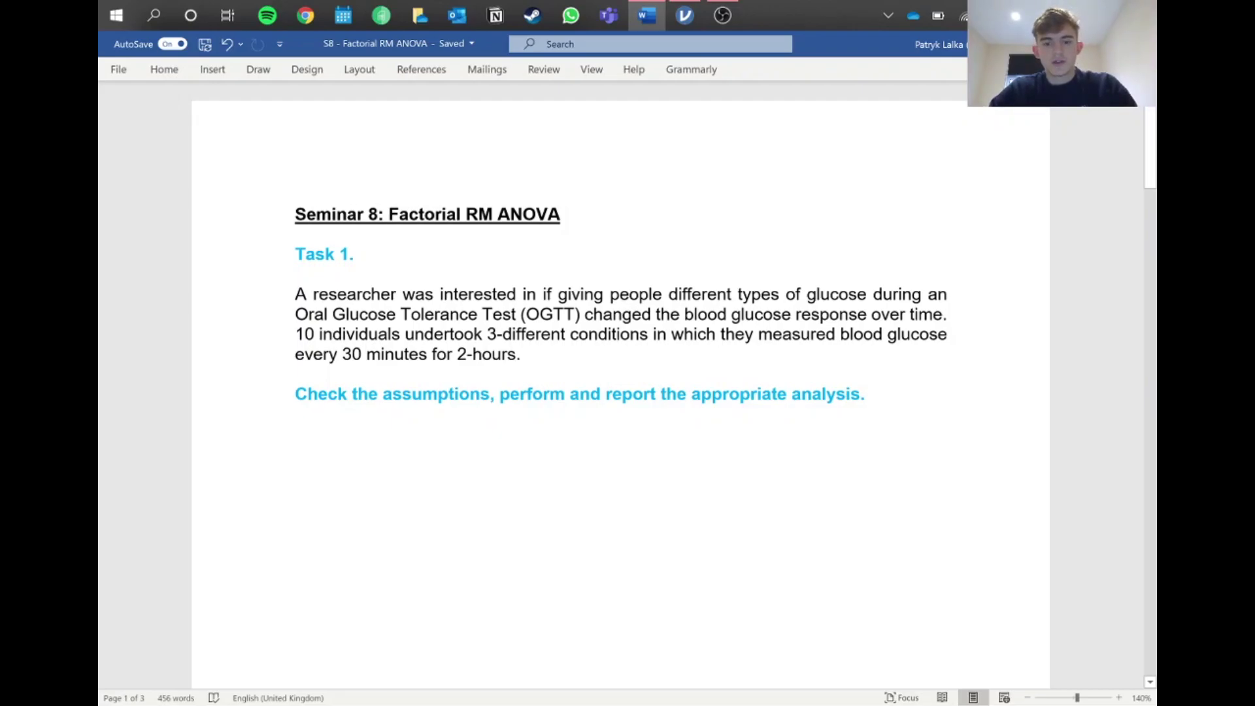
Switch to the jamovi Glucose dataset and scroll across its GLUCOSE0–GLUCOSE120 columns
key(alt+Tab)
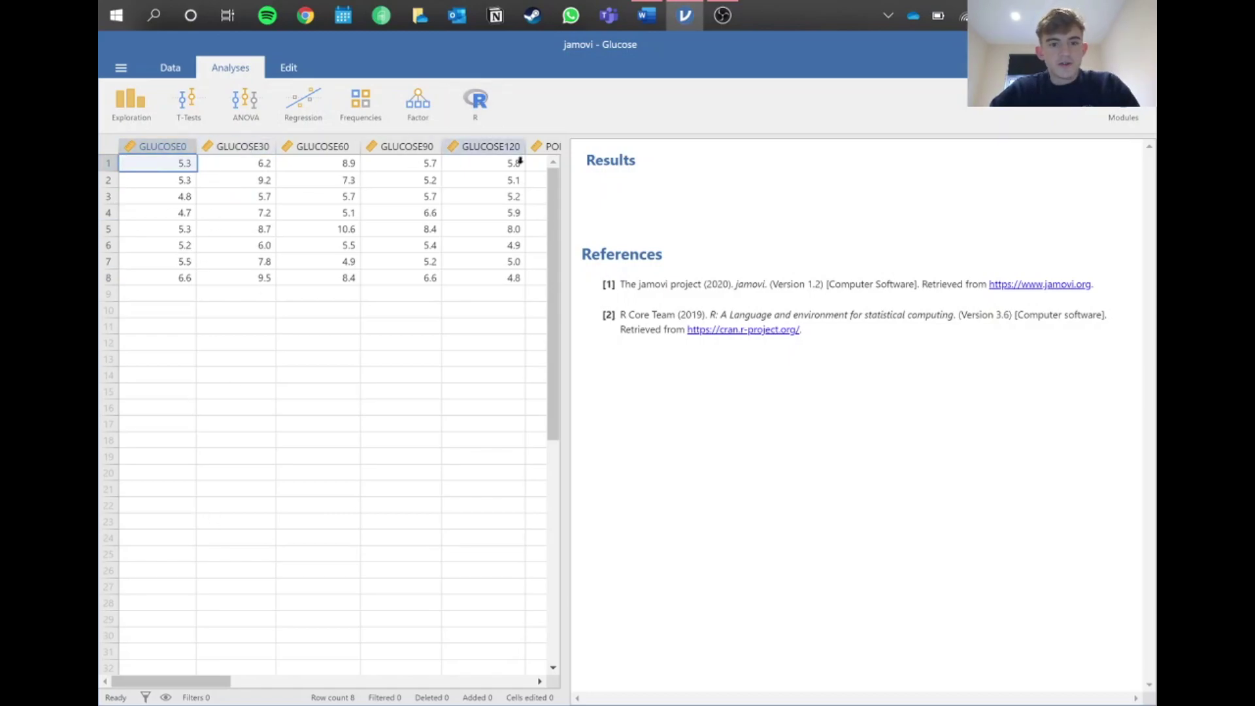
drag(236, 682, 145, 684)
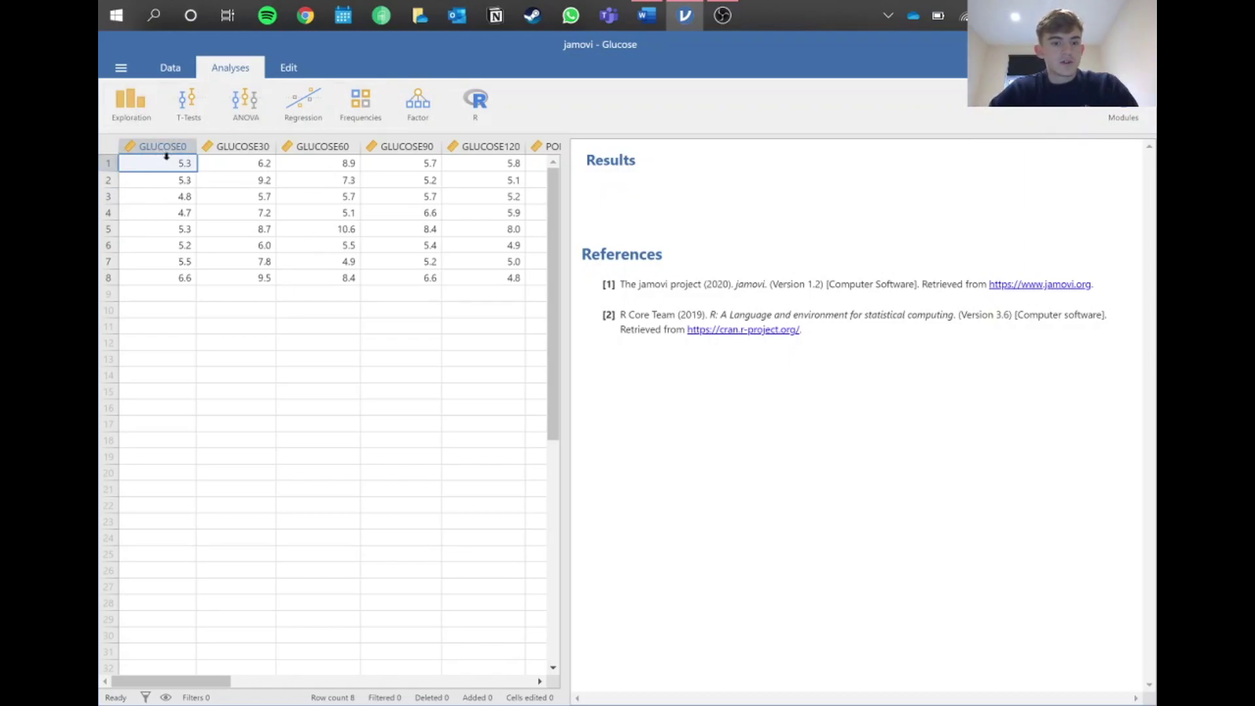
Start a Repeated Measures ANOVA with factor Drink having levels Glucose, Polycal and Lucozade
click(248, 110)
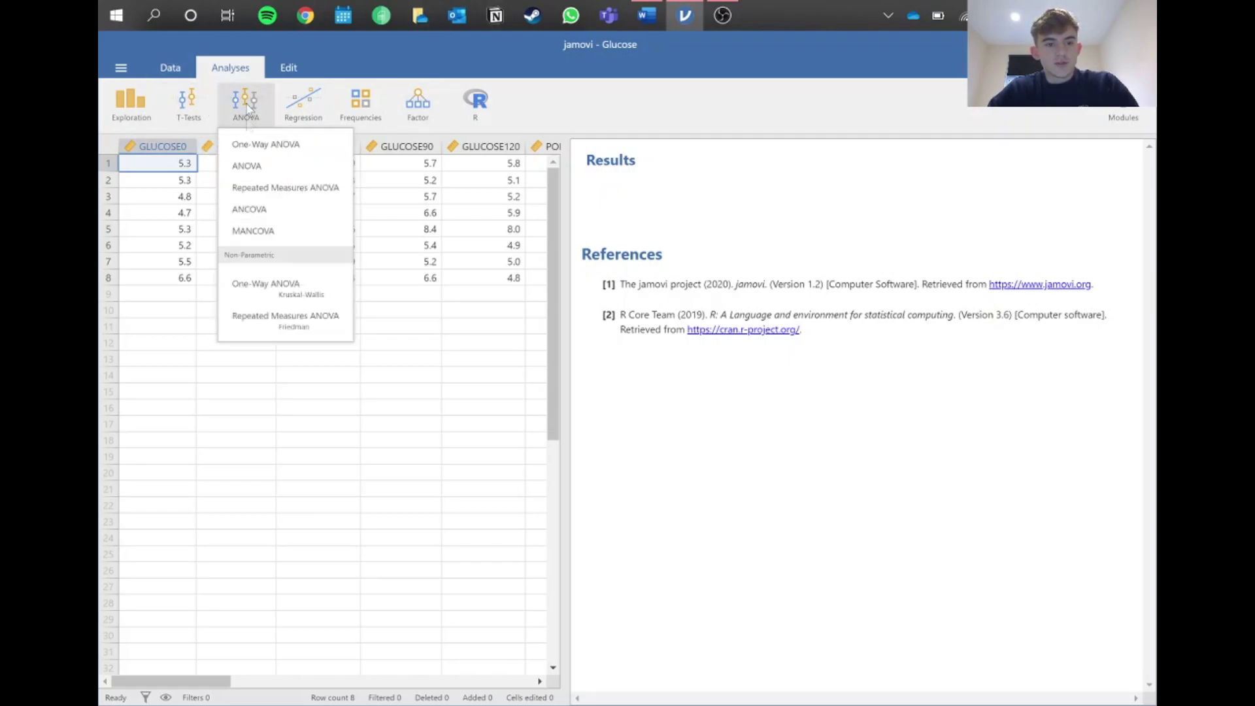
click(294, 189)
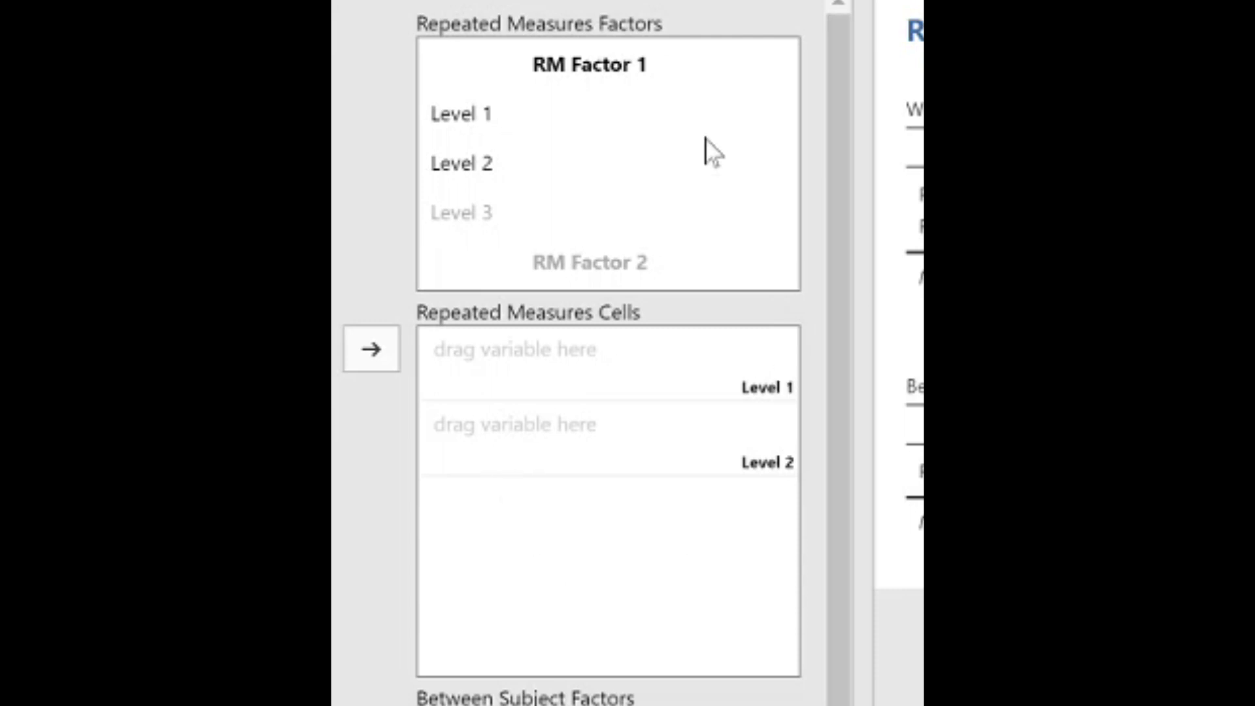
click(588, 64)
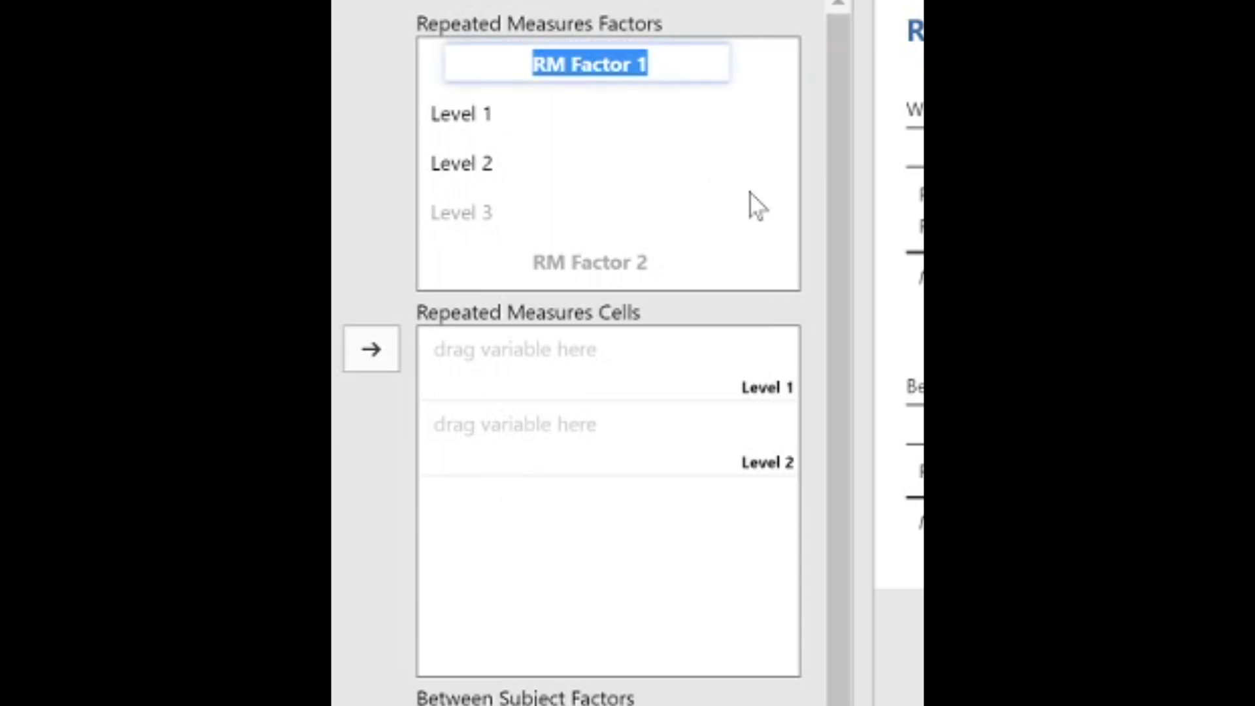
text(Drink)
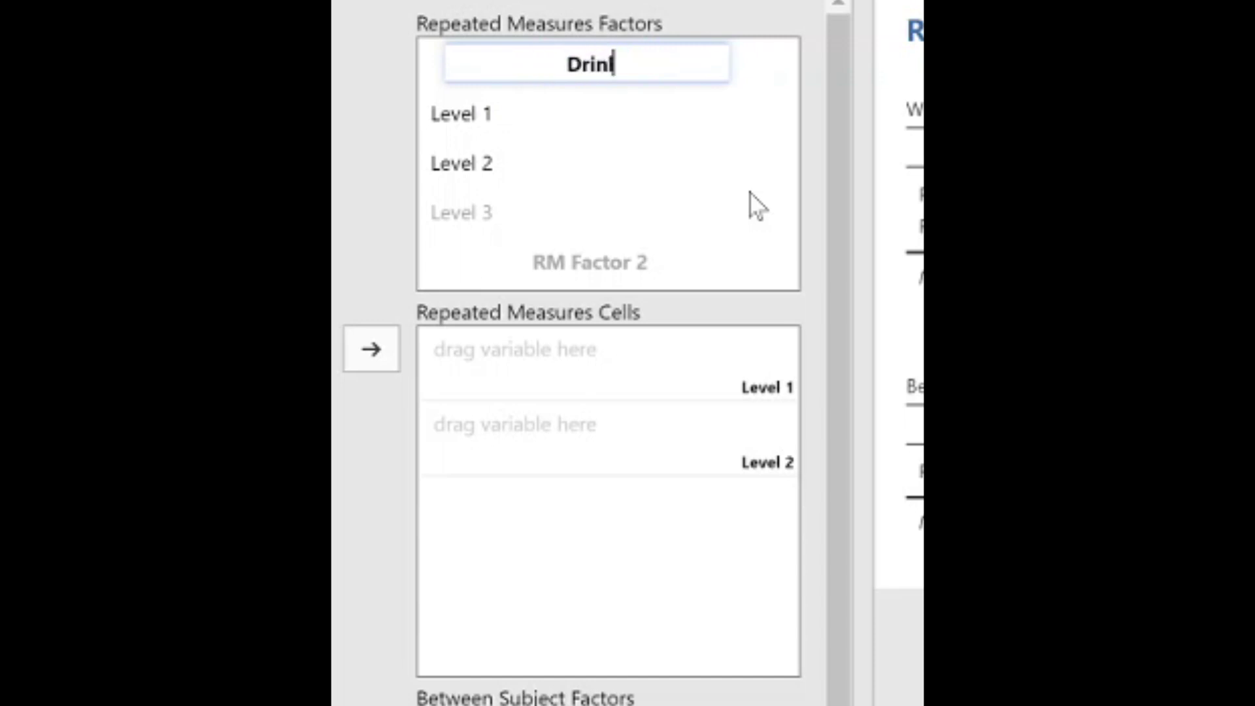
key(Tab)
text(Glucose)
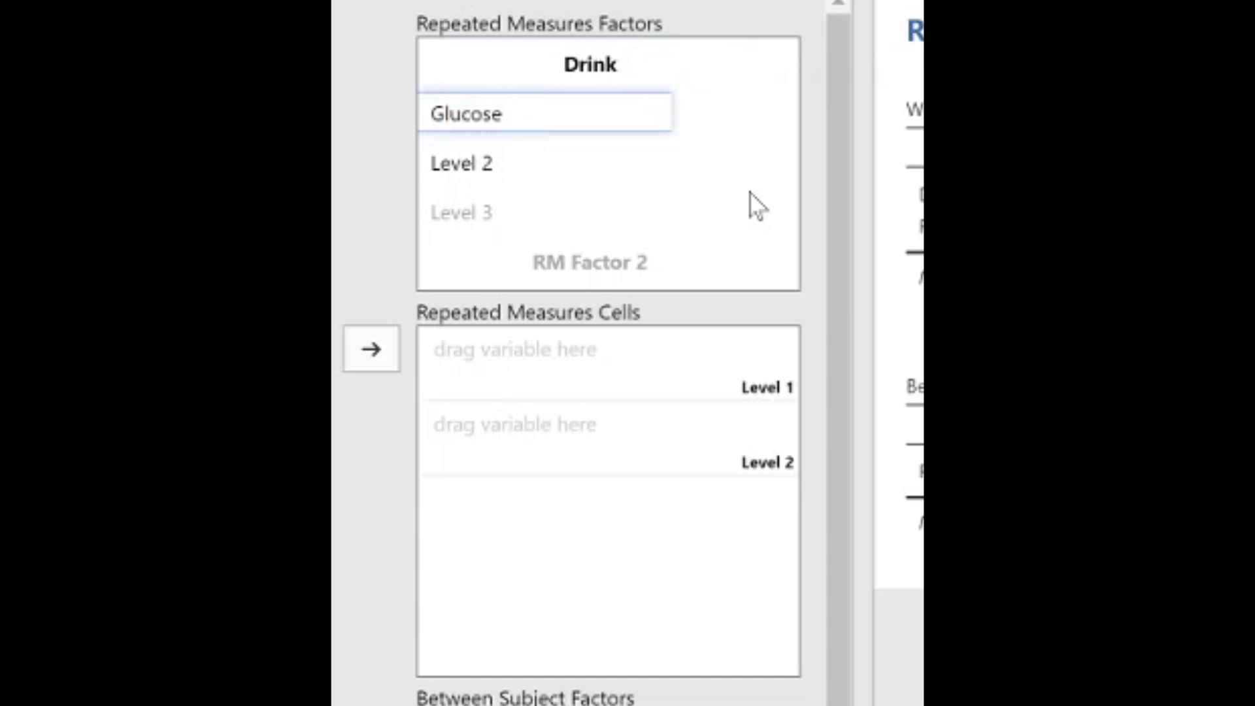
key(Tab)
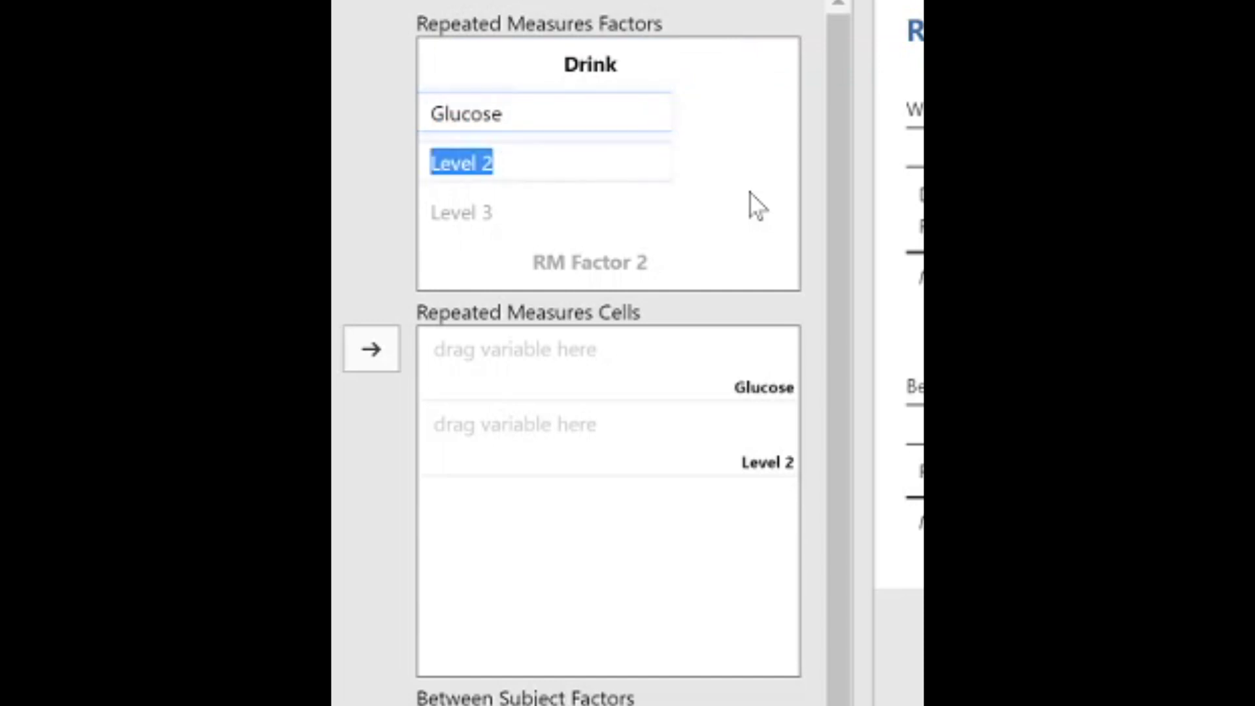
text(Polyd)
text(al)
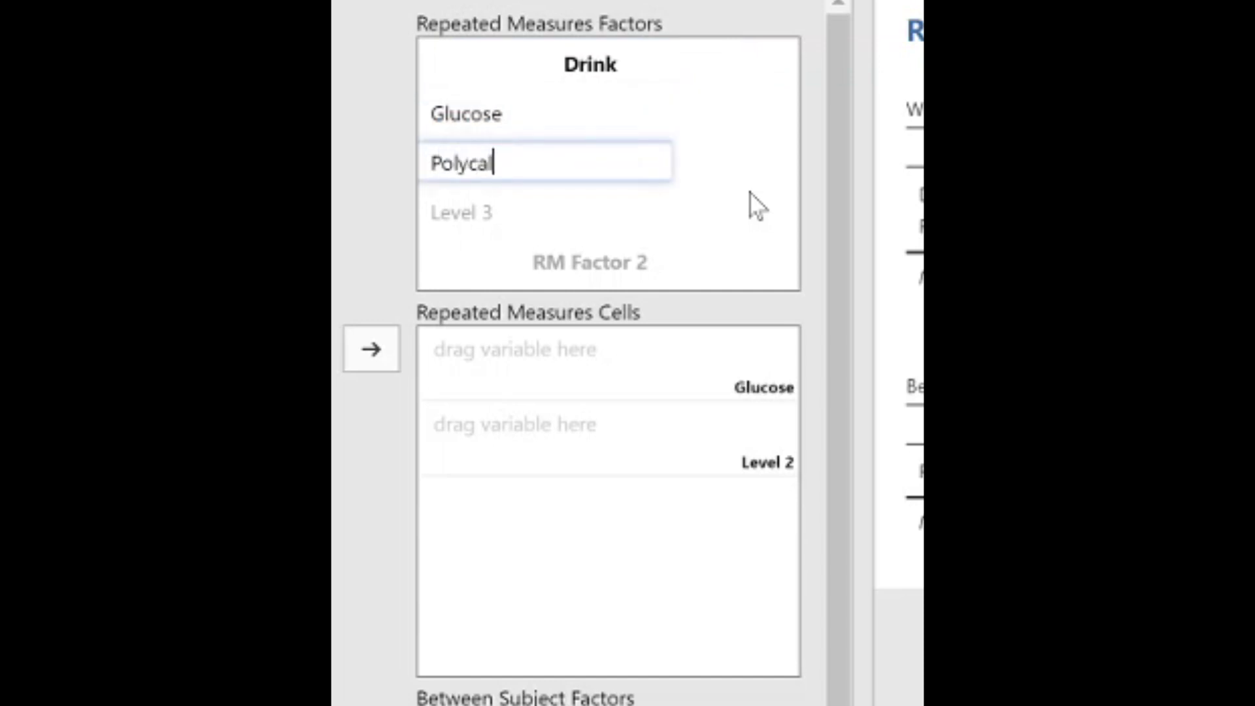
key(Tab)
text(Lucoad)
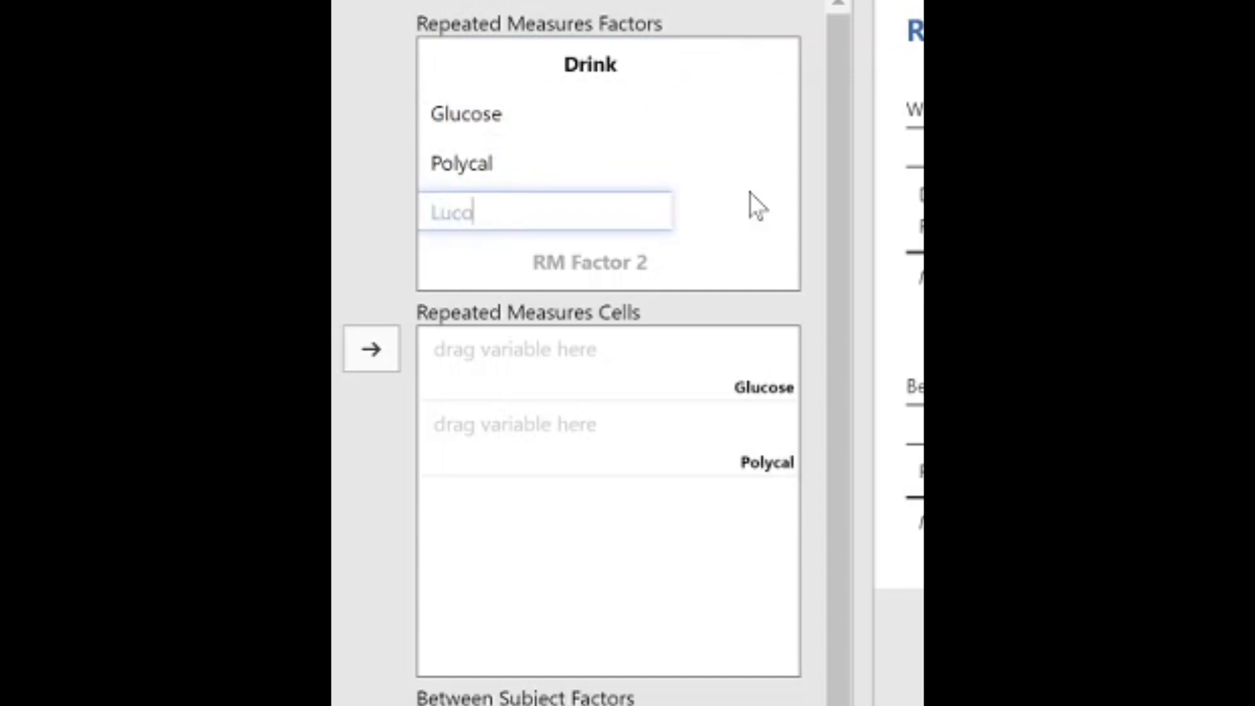
key(BackSpace)
key(BackSpace)
text(zade)
key(Tab)
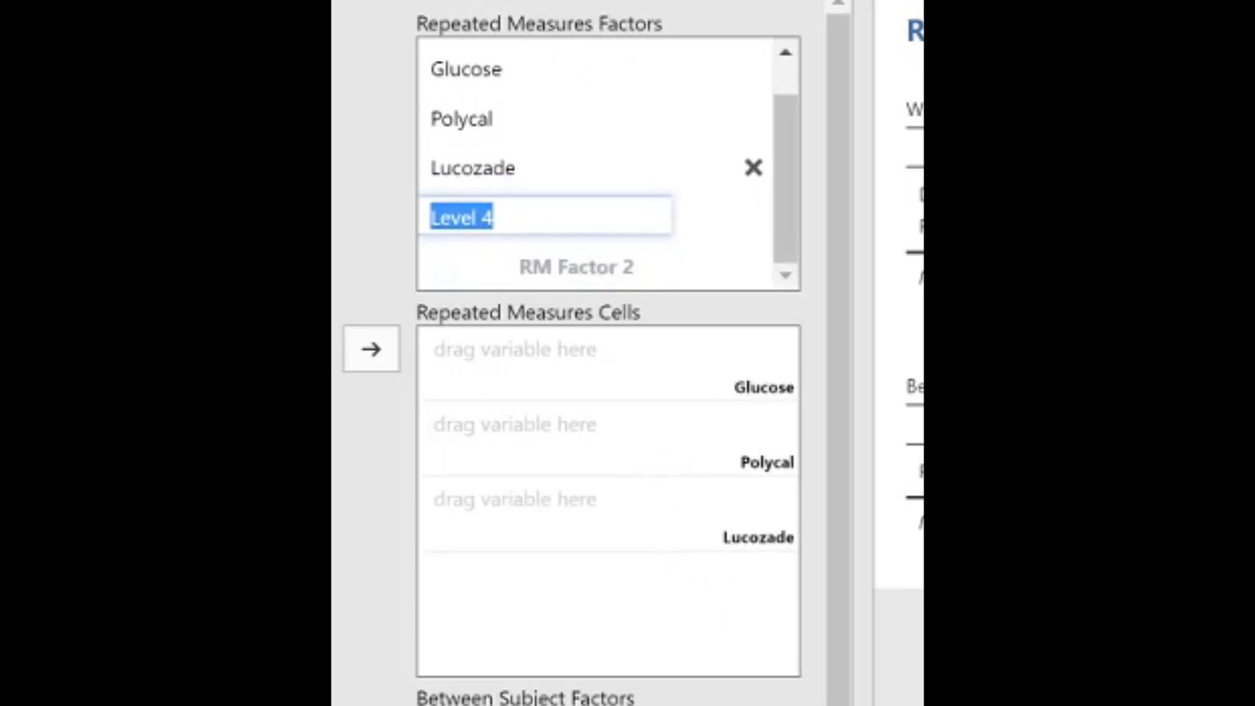
Add a second repeated measures factor Time with levels 0, 30, 60, 90 and 120
key(Tab)
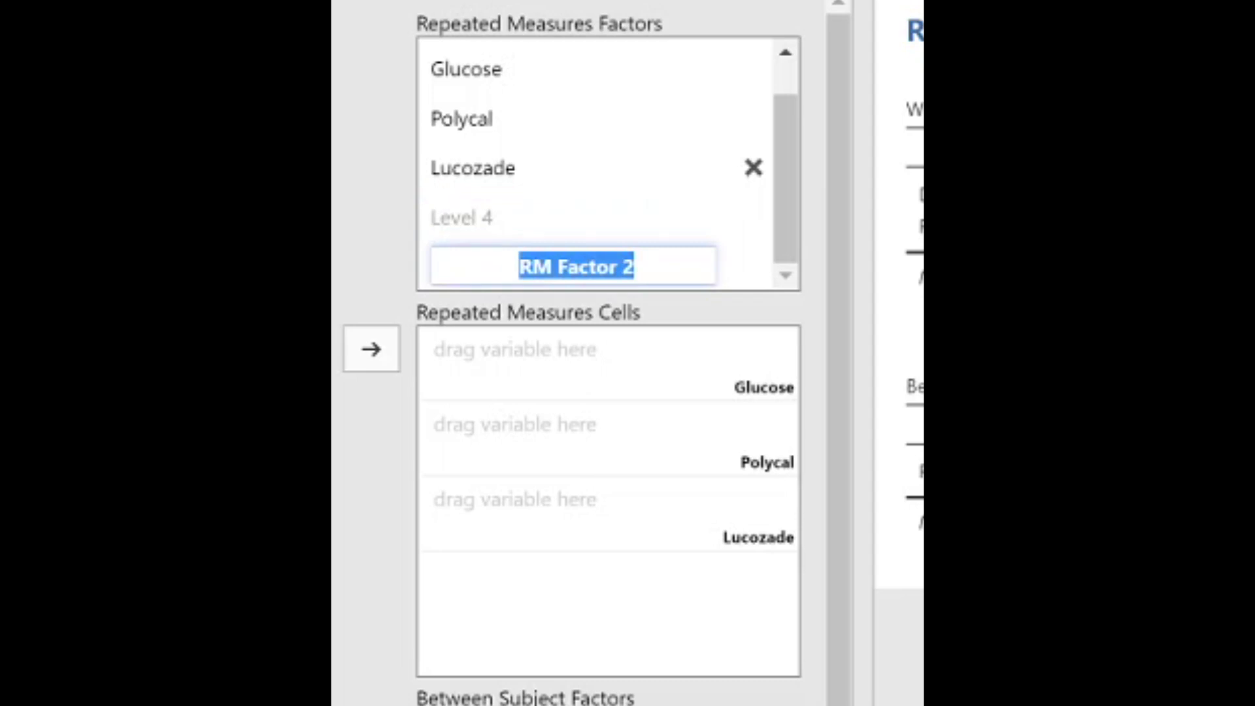
text(Time)
key(Tab)
text(0)
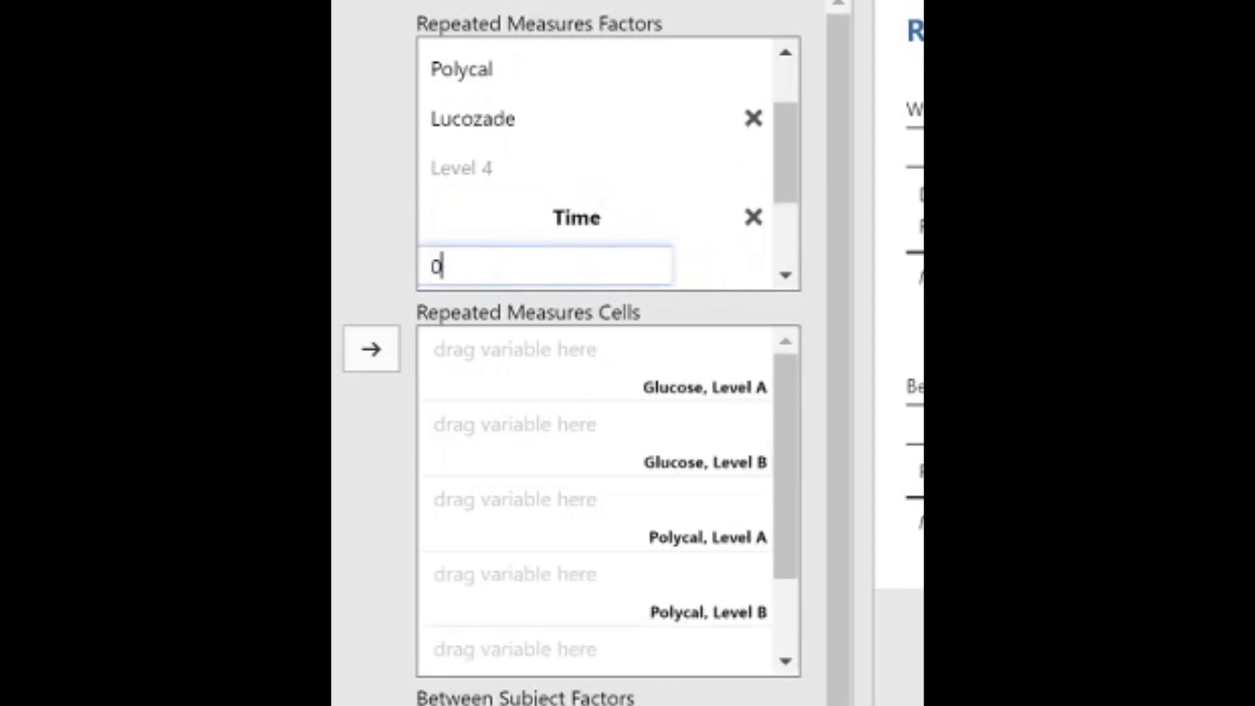
key(Tab)
text(30)
key(Tab)
text(60)
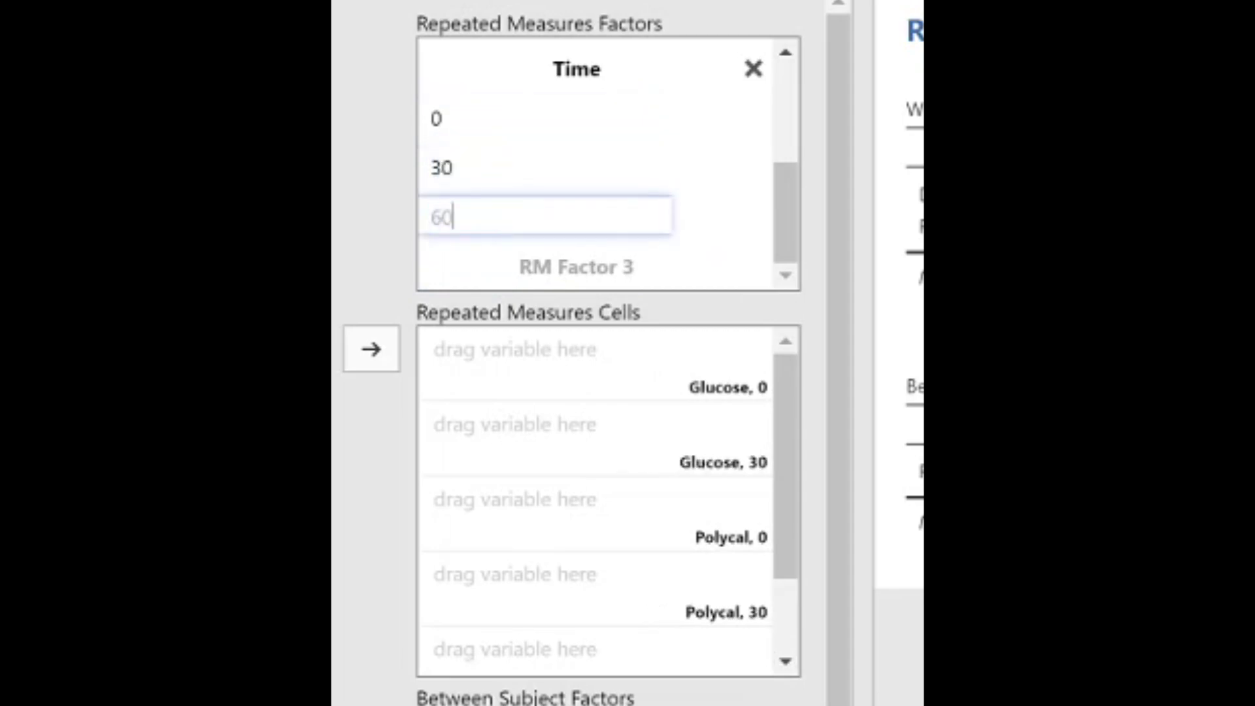
key(Tab)
text(90)
key(Tab)
text(120)
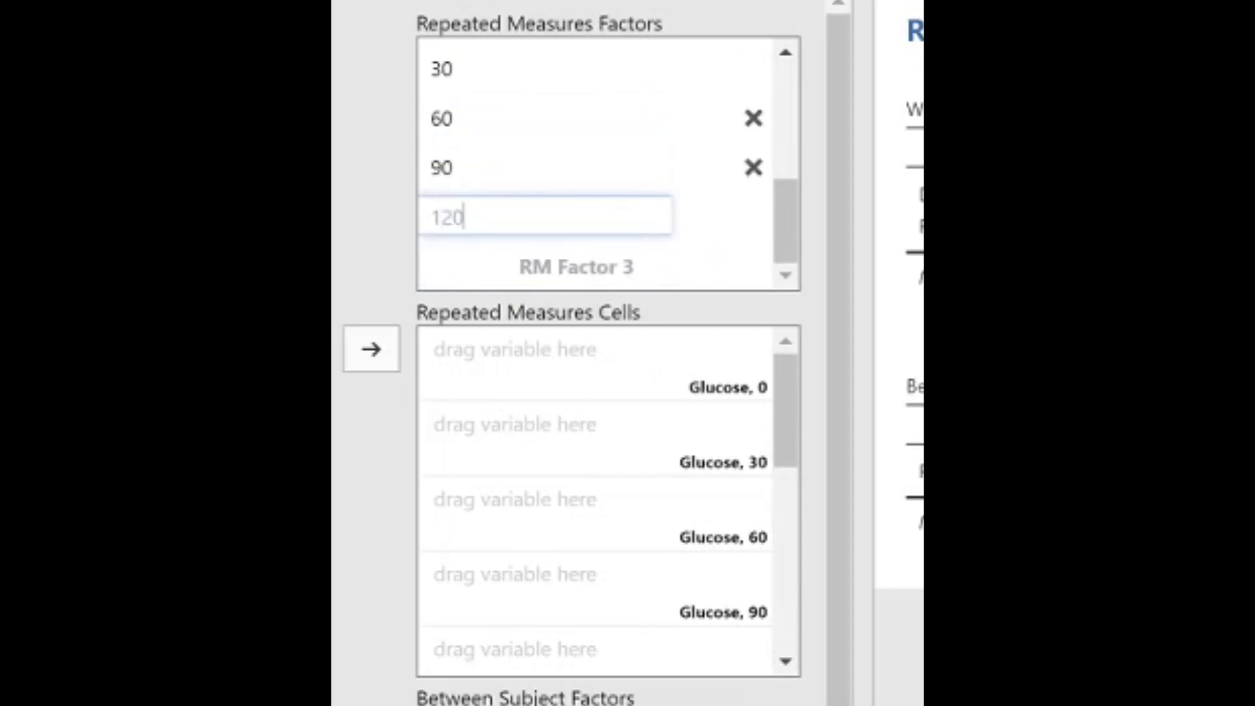
key(Tab)
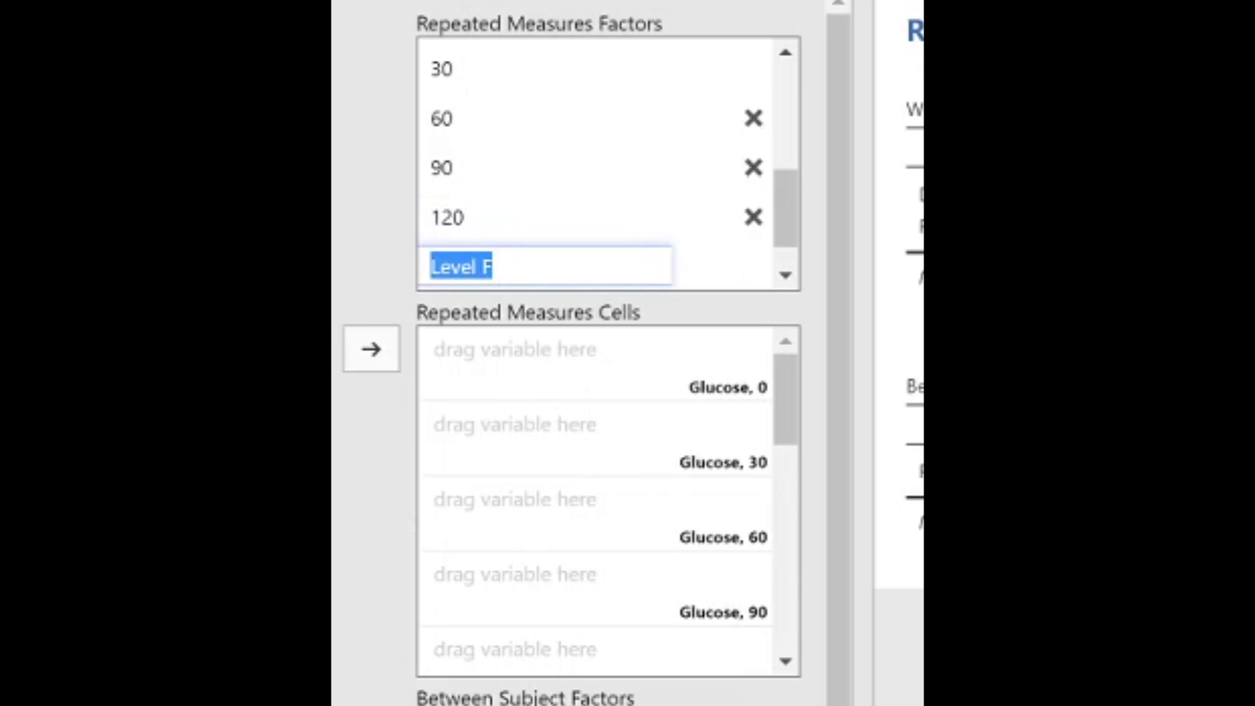
Assign the 15 variables GLUCOSE0 through LUCOZADE120 to the Drink × Time repeated measures cells
click(677, 464)
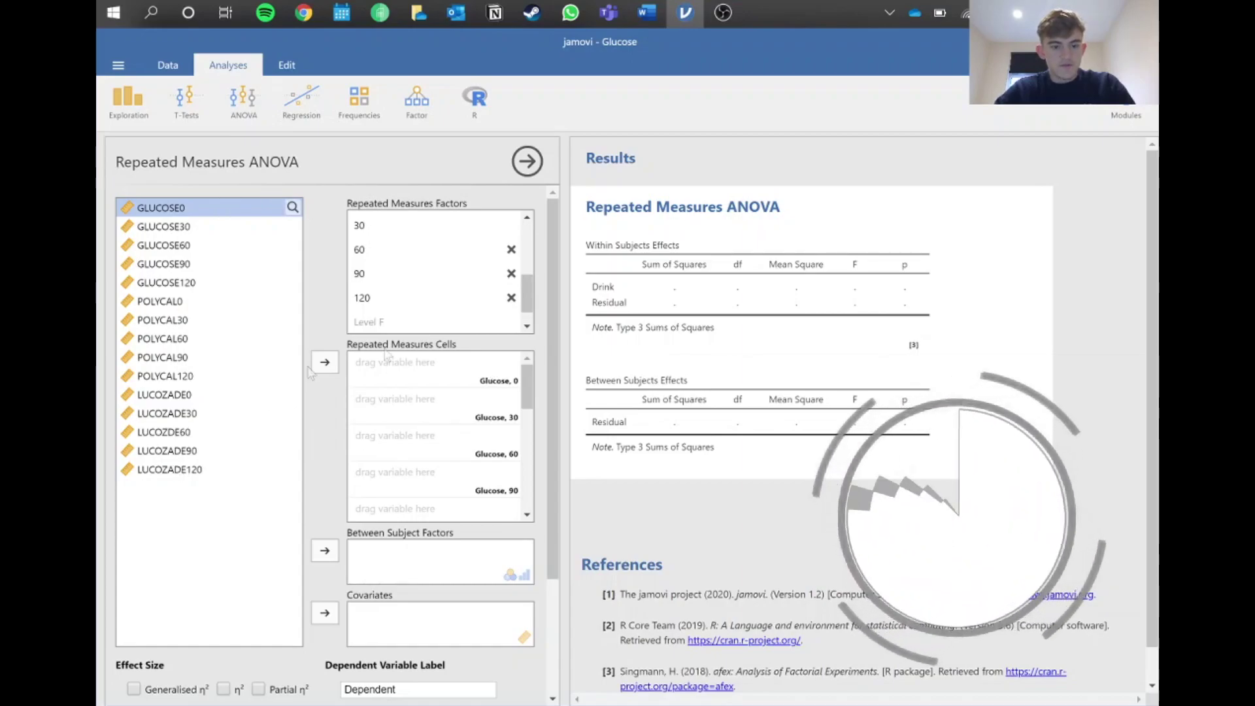
shift+click(190, 469)
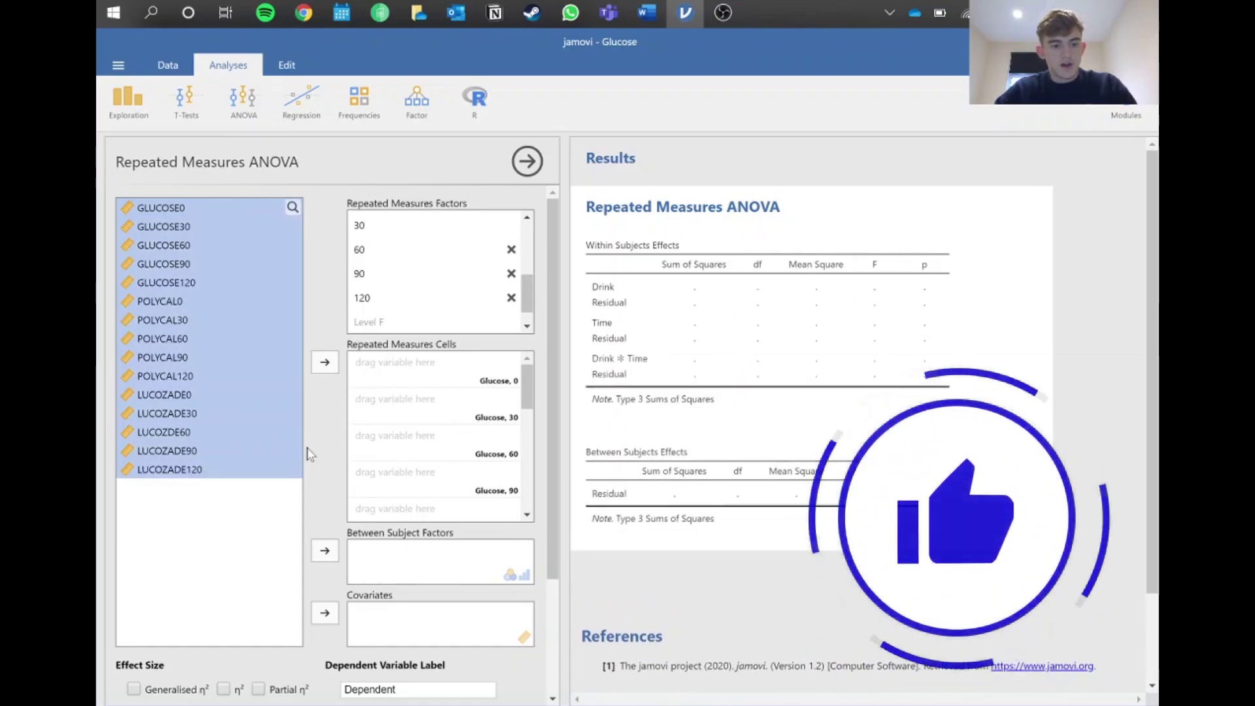
click(325, 362)
scroll(437, 472, down, 3)
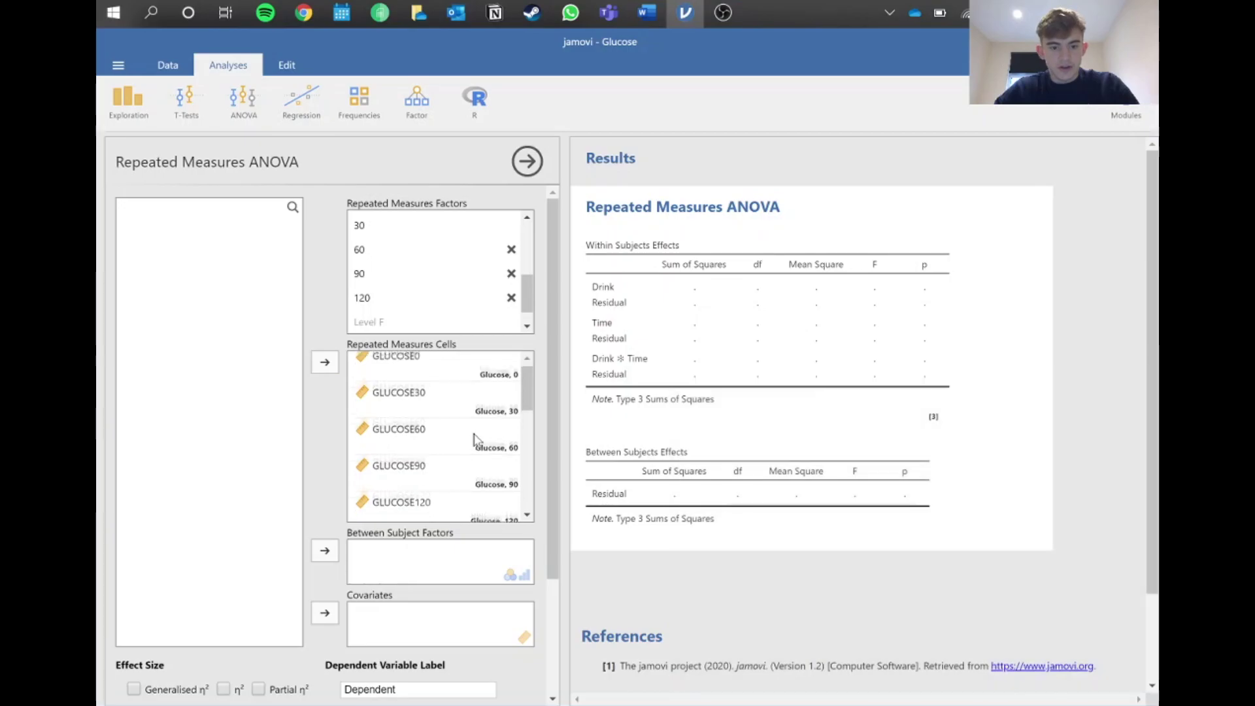
scroll(472, 483, down, 3)
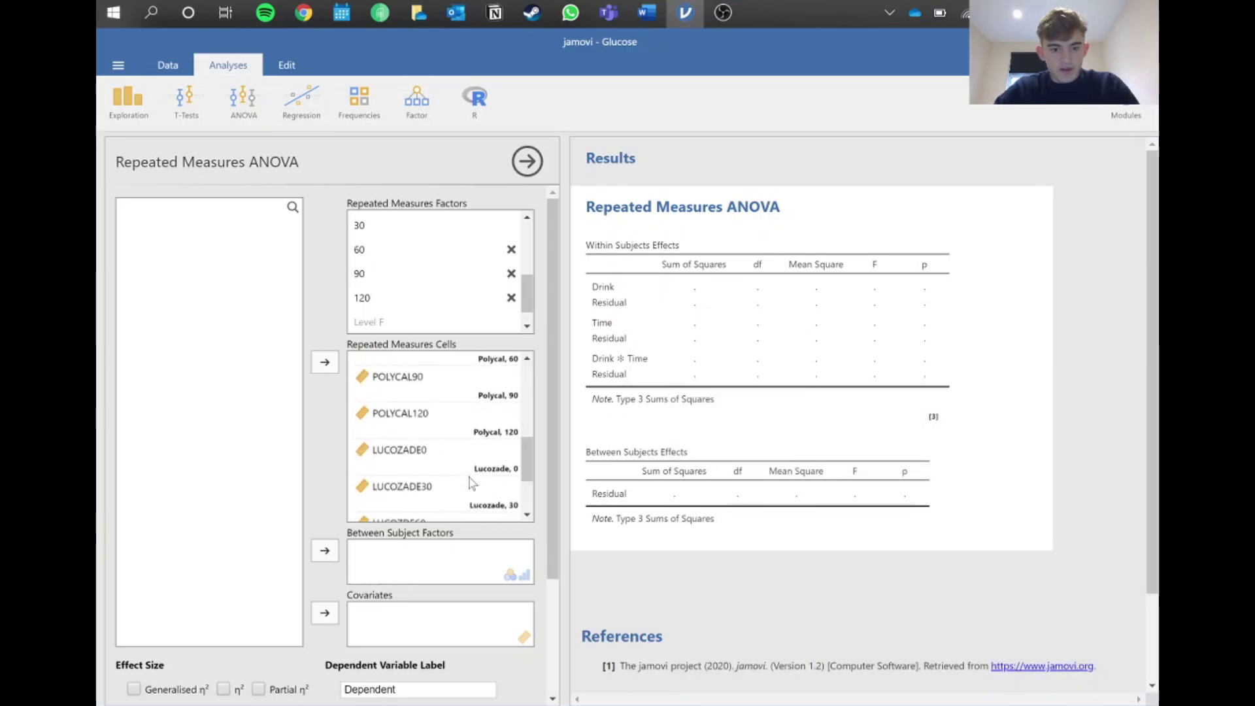
scroll(502, 508, up, 6)
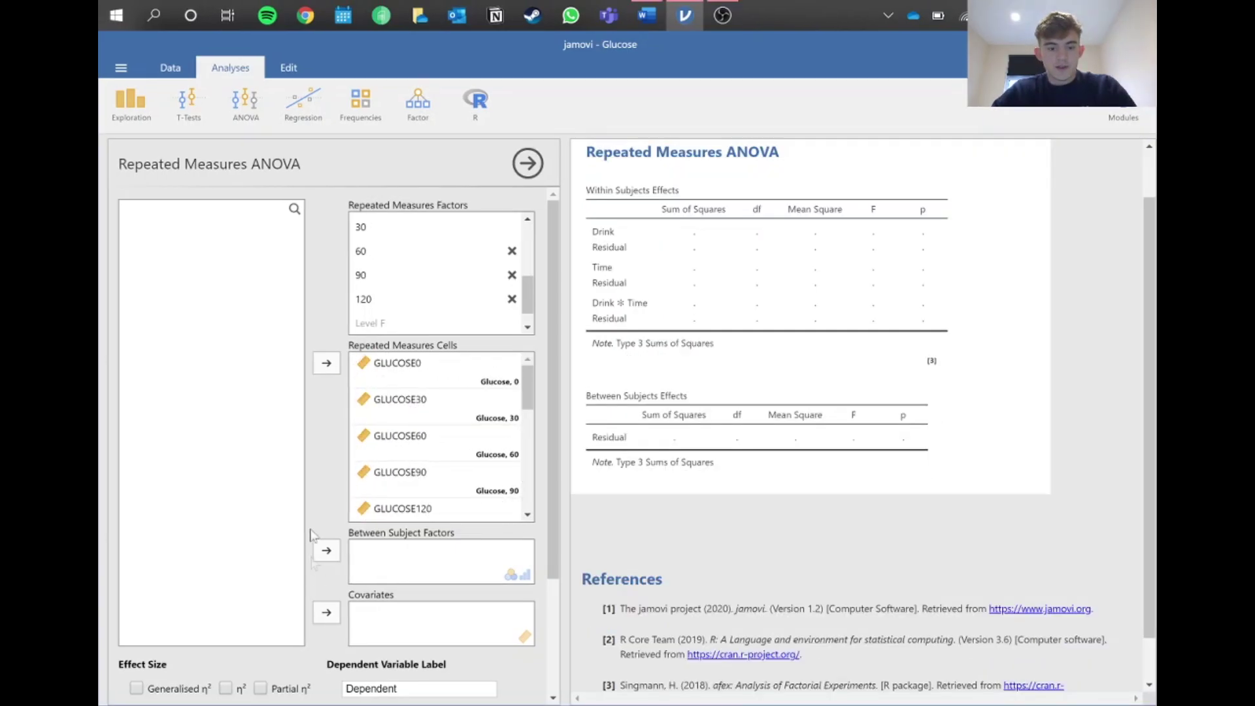
scroll(312, 563, down, 2)
scroll(312, 563, down, 1)
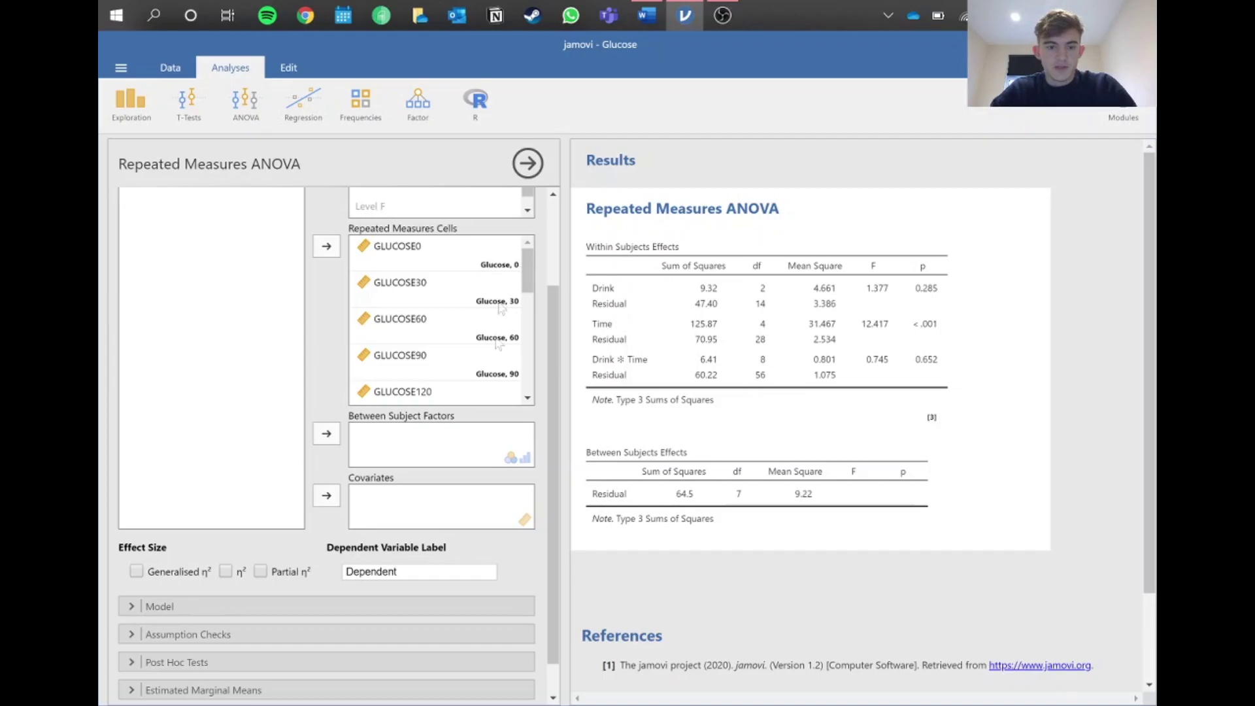
scroll(500, 309, up, 1)
scroll(713, 406, down, 1)
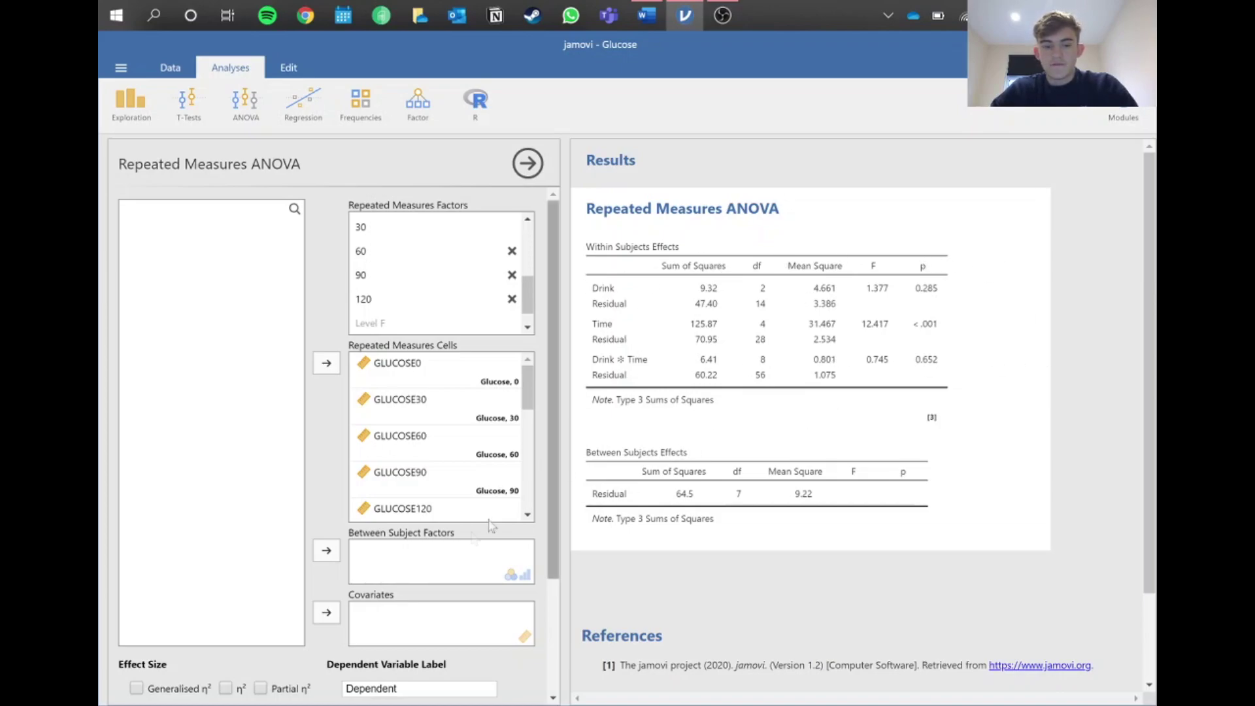
scroll(457, 516, down, 3)
scroll(396, 501, down, 1)
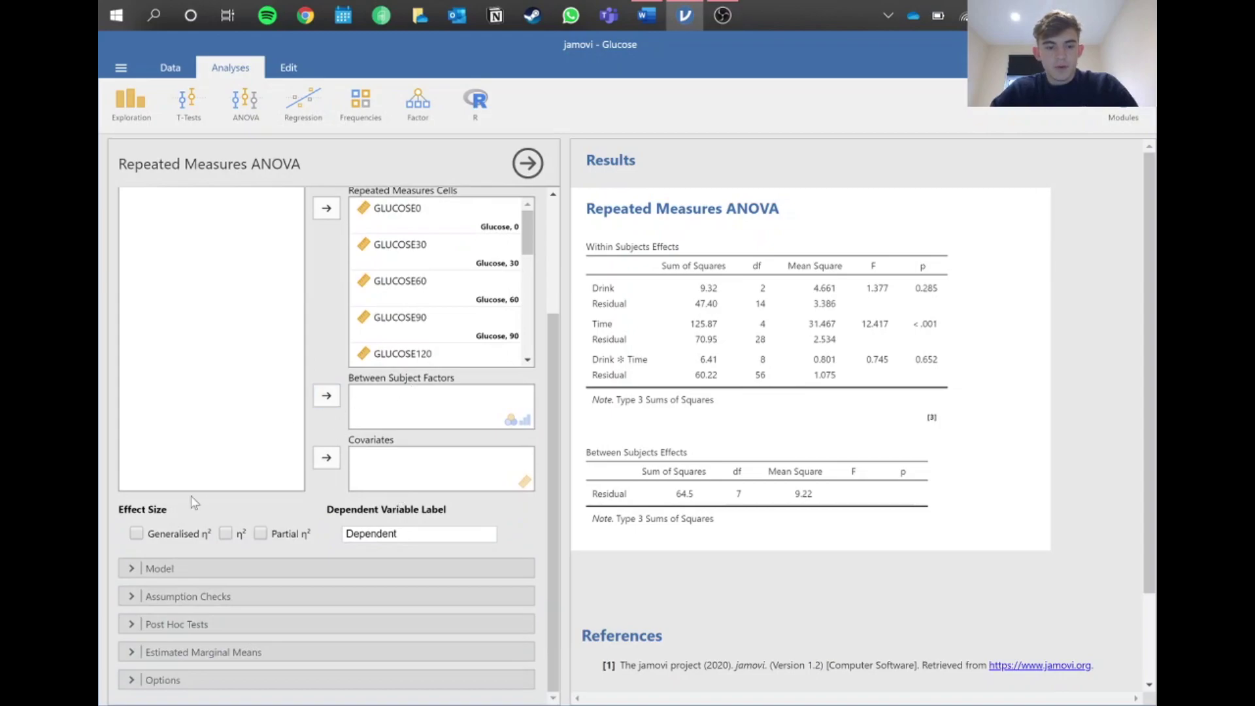
Turn on sphericity tests and Levene's homogeneity test under Assumption Checks
click(134, 596)
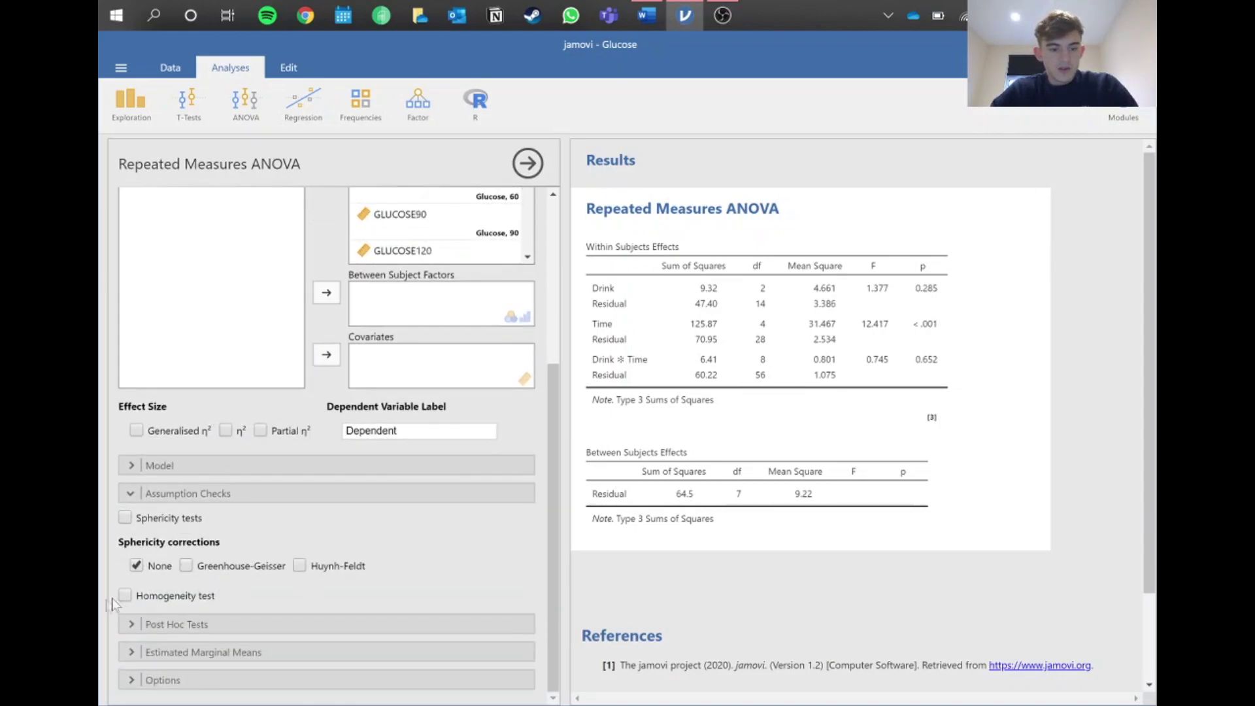
click(125, 518)
scroll(771, 415, down, 1)
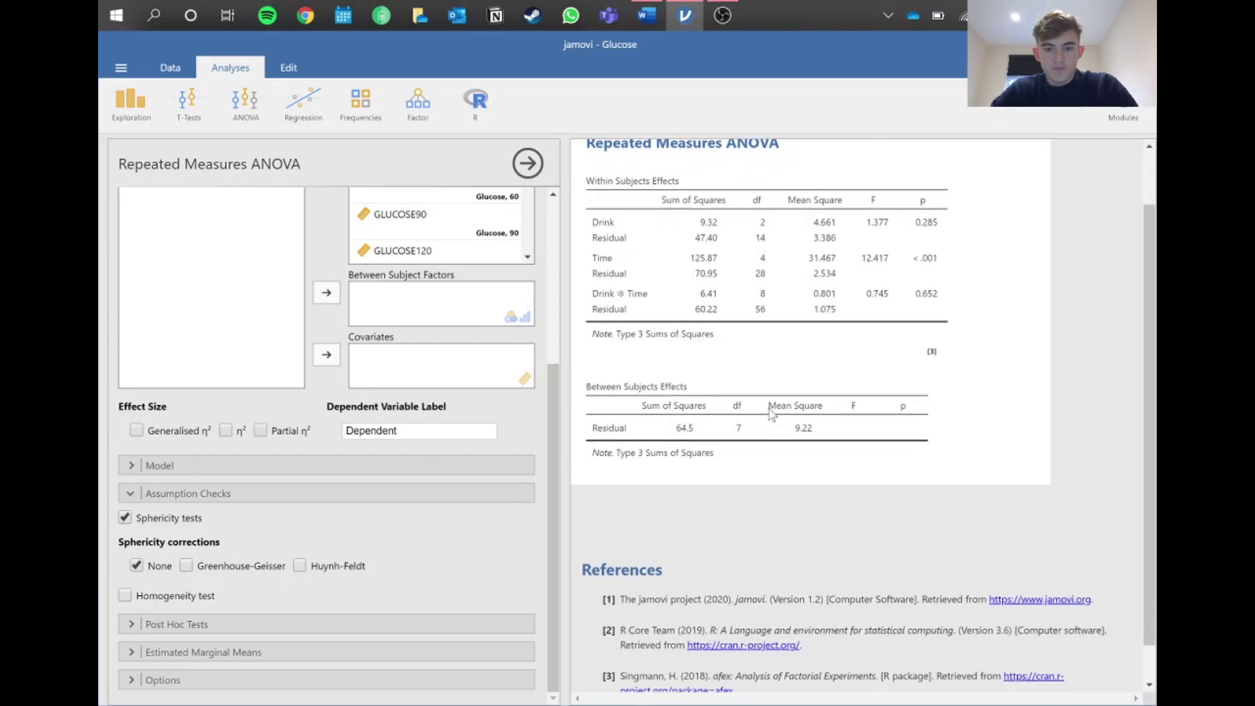
click(124, 596)
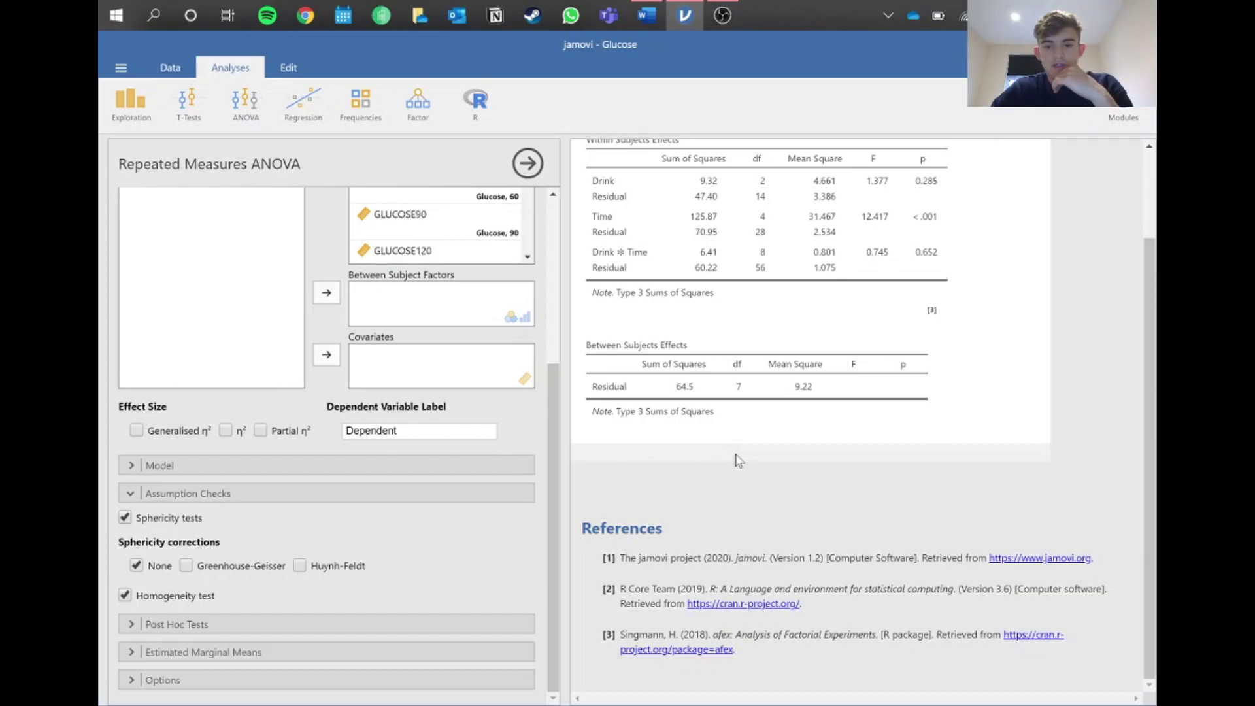
scroll(784, 461, down, 2)
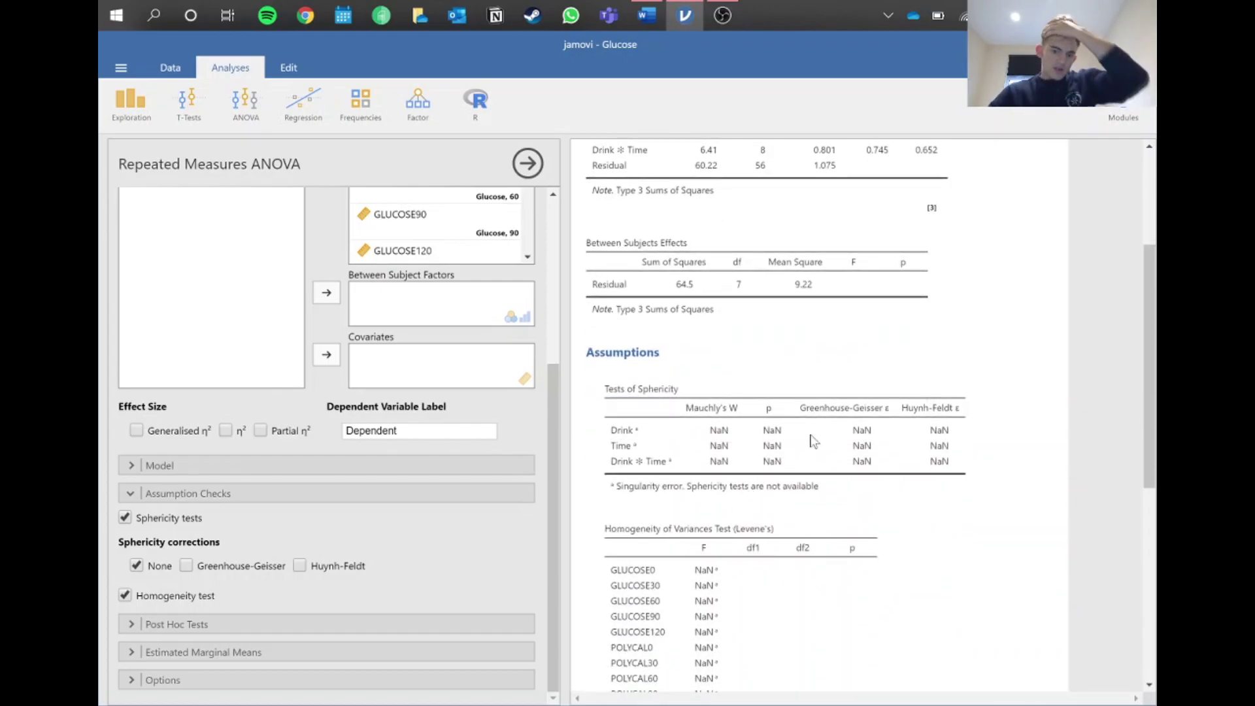
scroll(741, 440, down, 1)
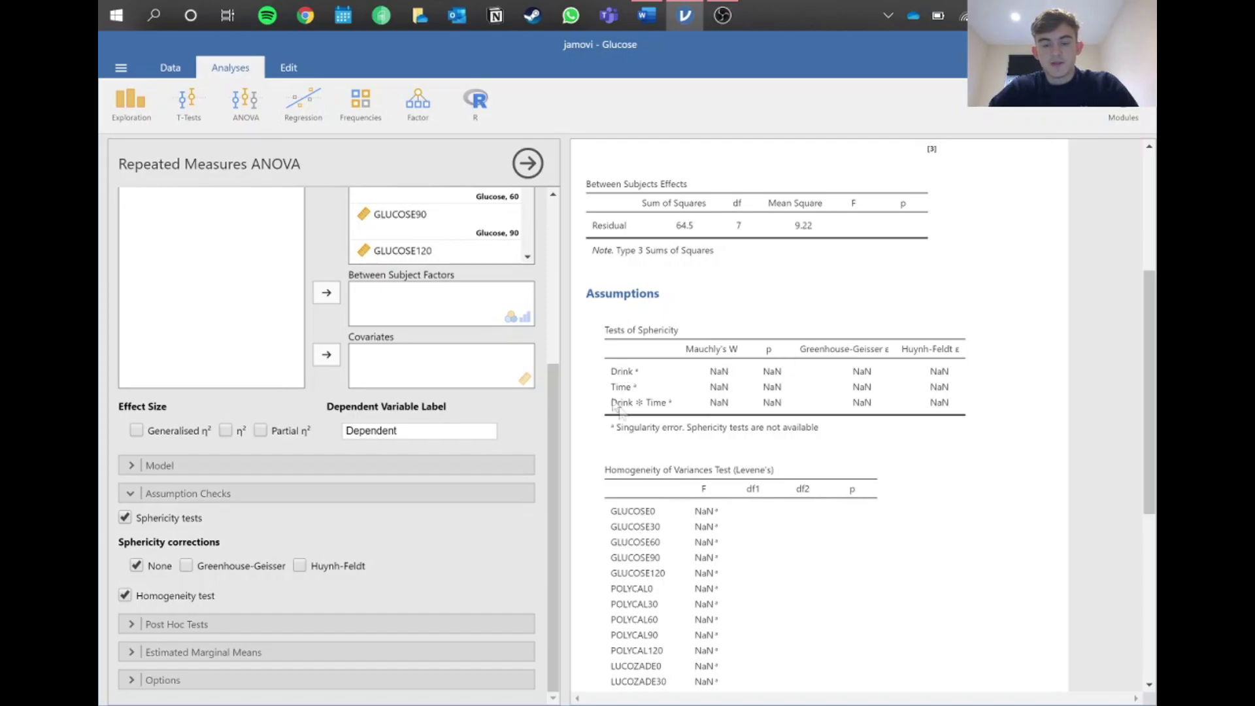
scroll(757, 359, down, 1)
scroll(745, 366, up, 1)
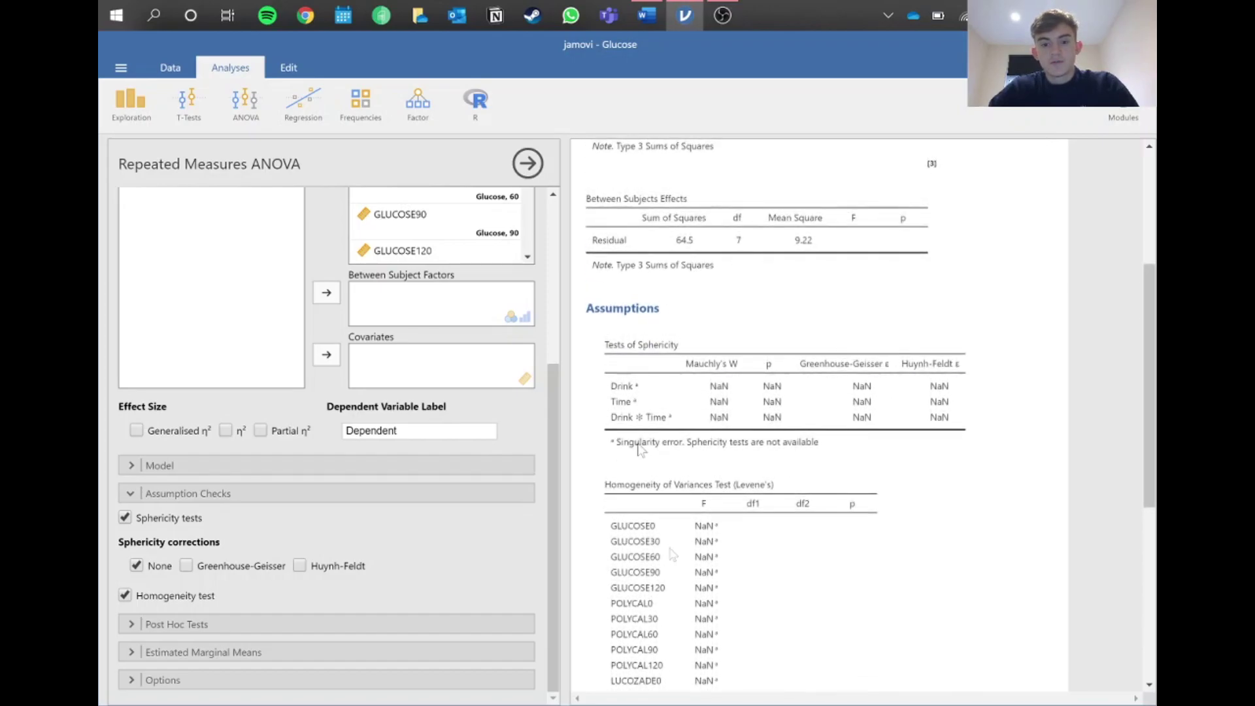
scroll(756, 452, up, 3)
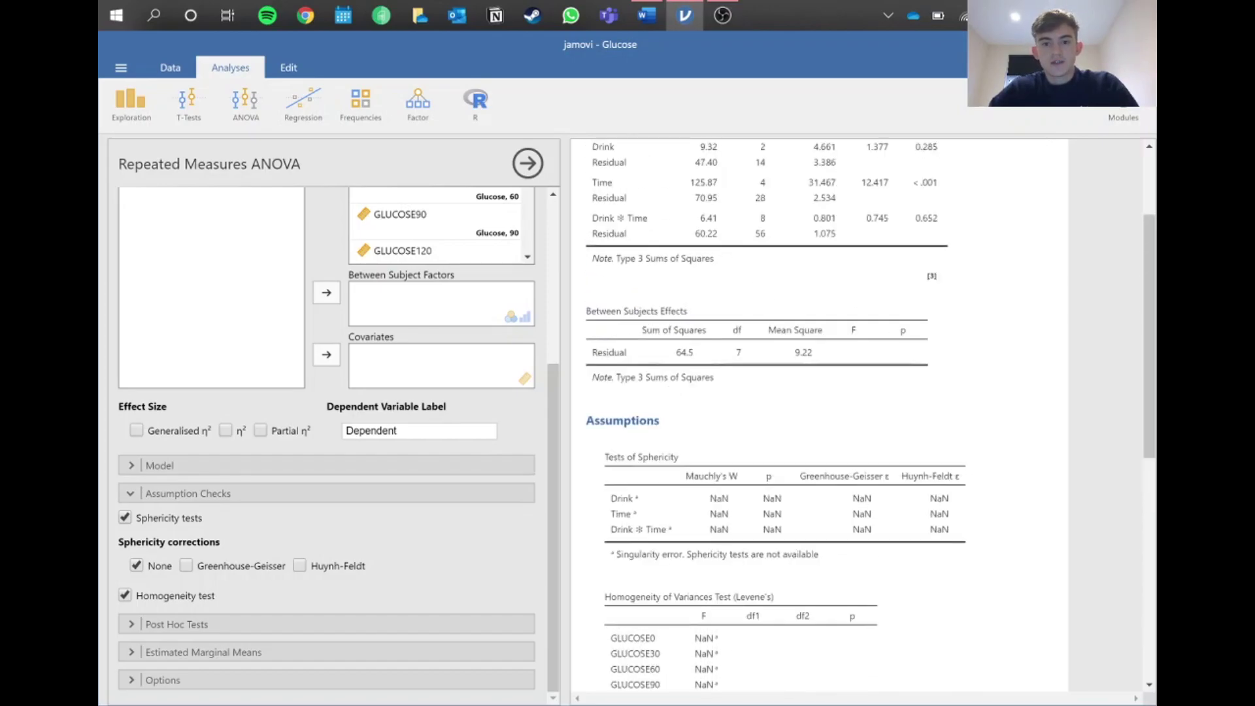
scroll(759, 513, down, 2)
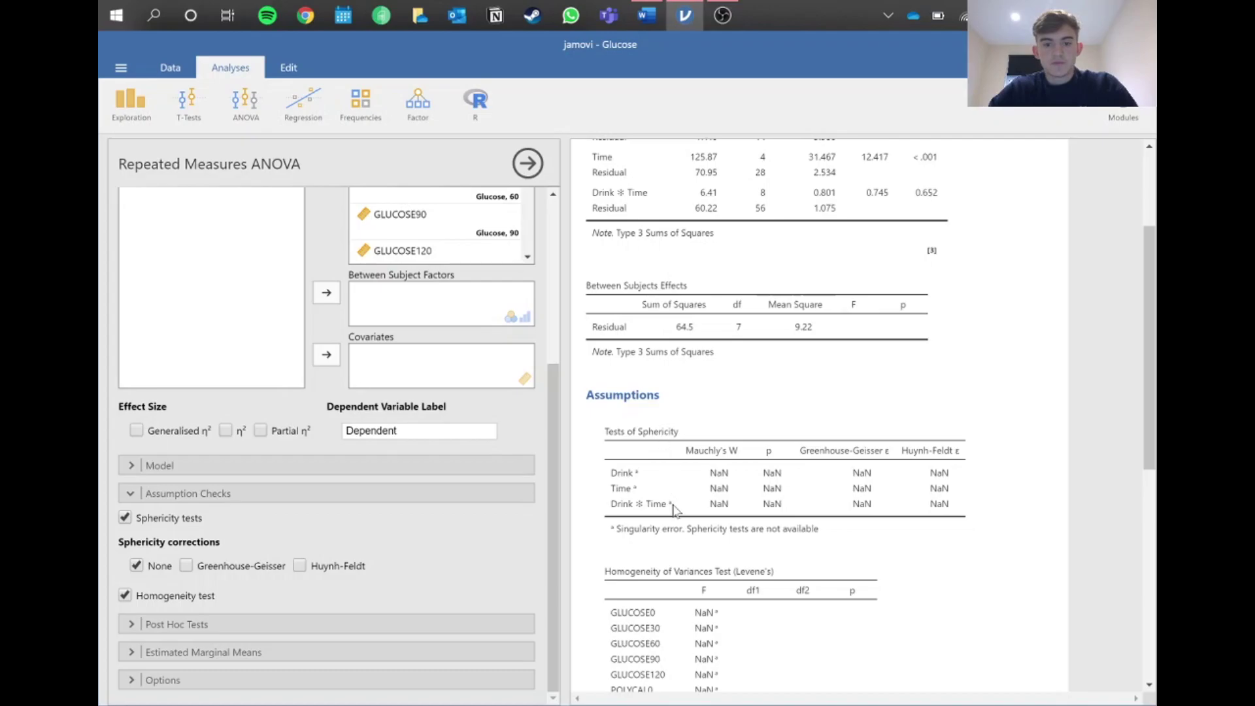
scroll(672, 507, up, 3)
scroll(764, 418, down, 3)
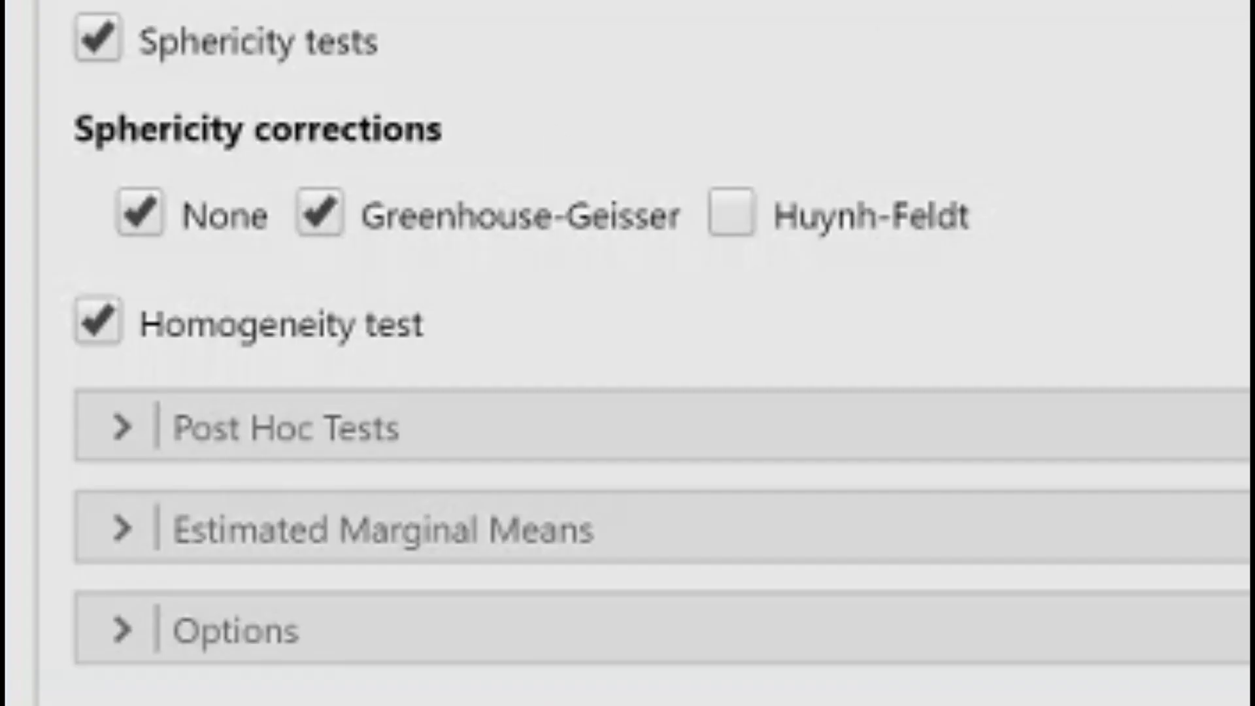
Try the sphericity corrections, switching between Greenhouse-Geisser and Huynh-Feldt
click(139, 213)
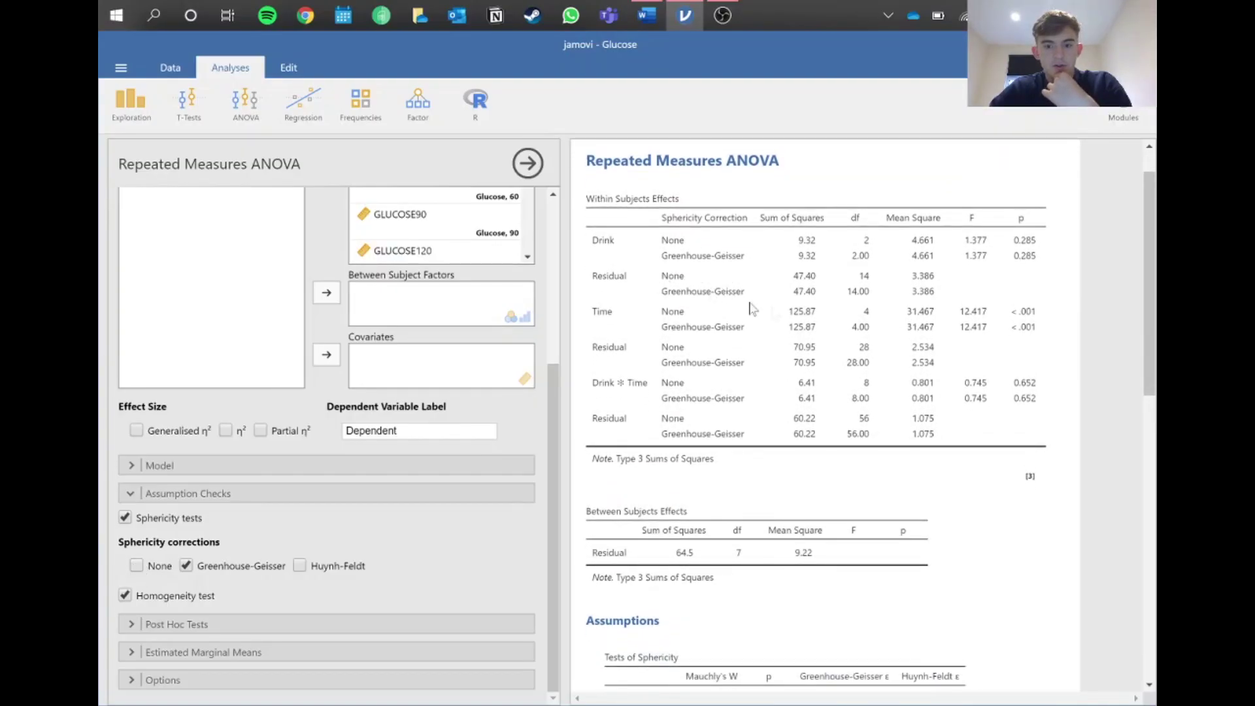
scroll(883, 316, down, 5)
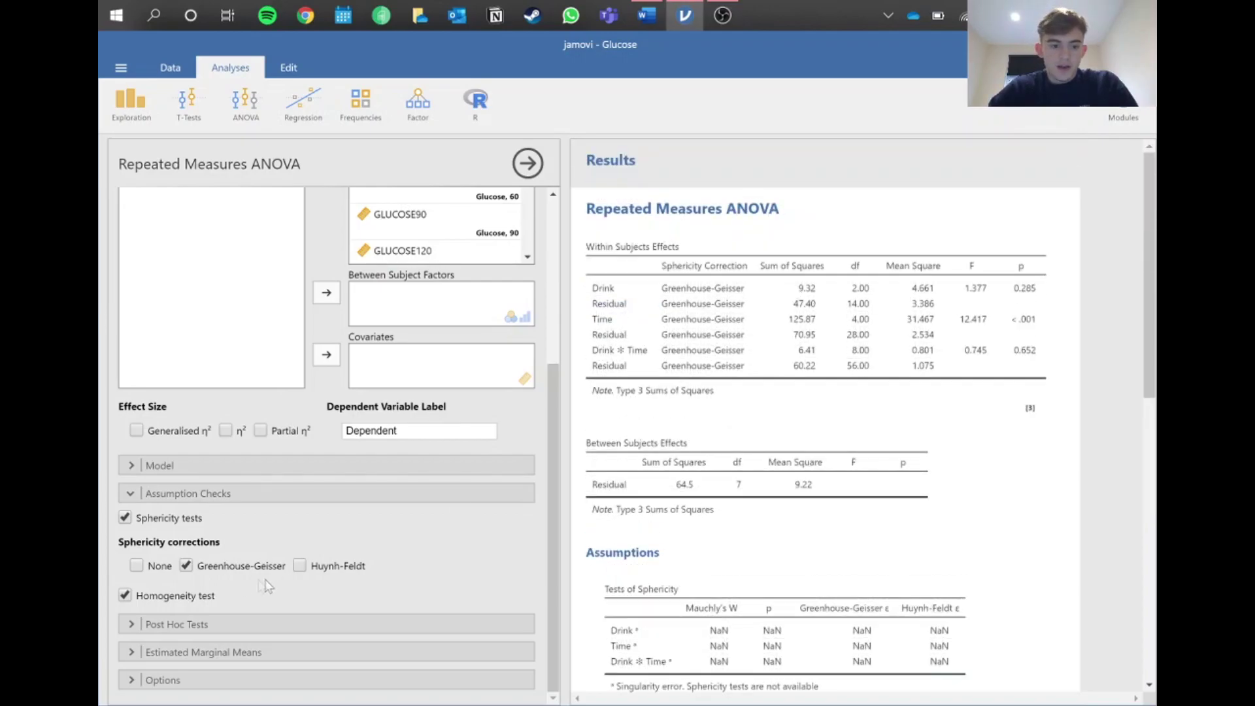
click(186, 565)
click(299, 565)
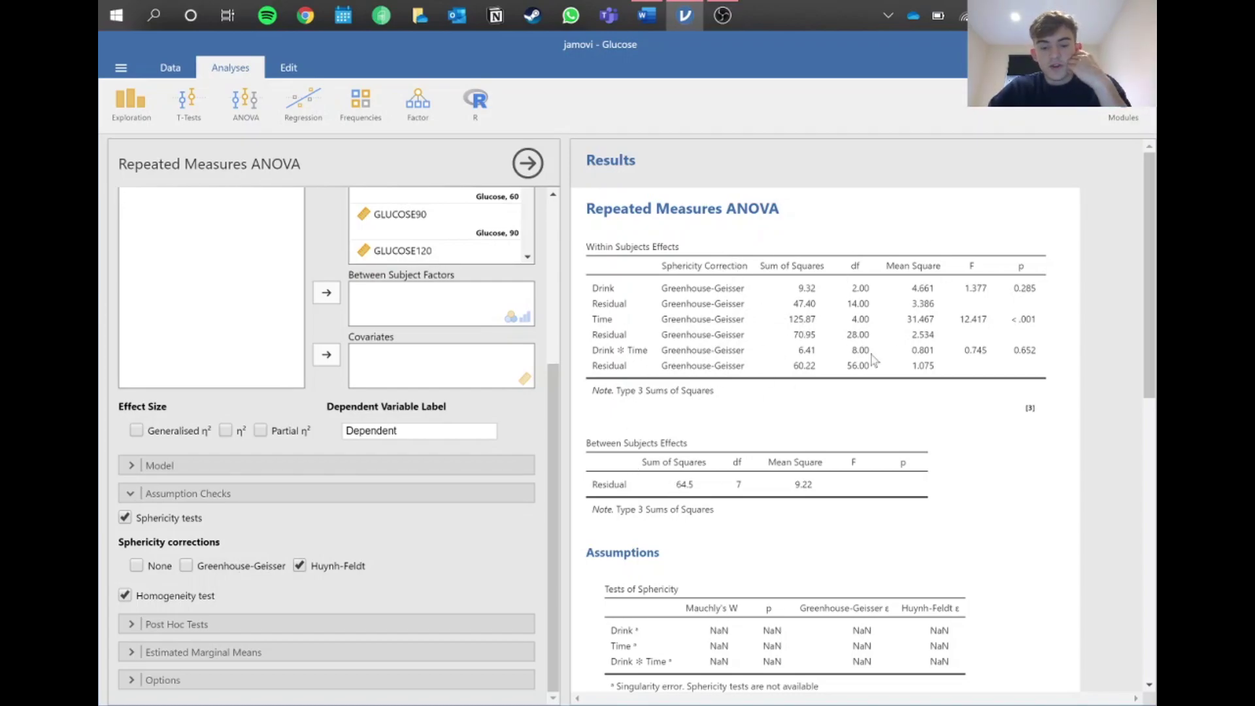
scroll(874, 361, down, 2)
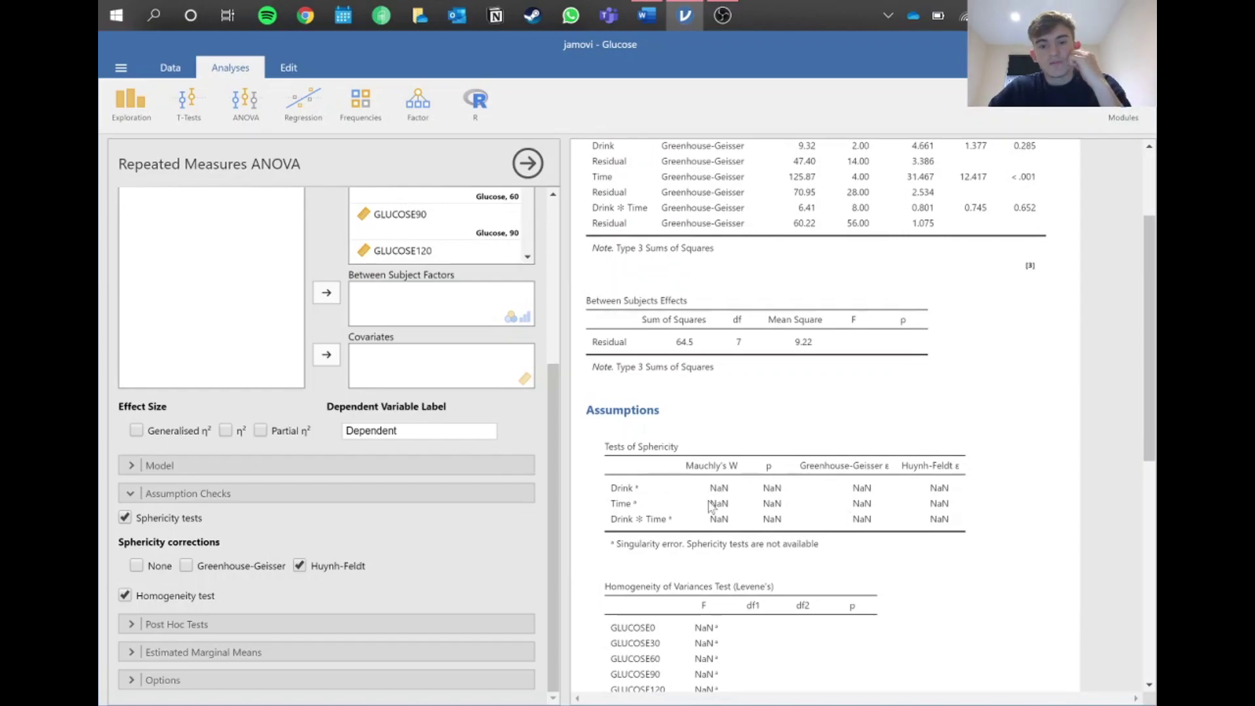
scroll(781, 516, up, 2)
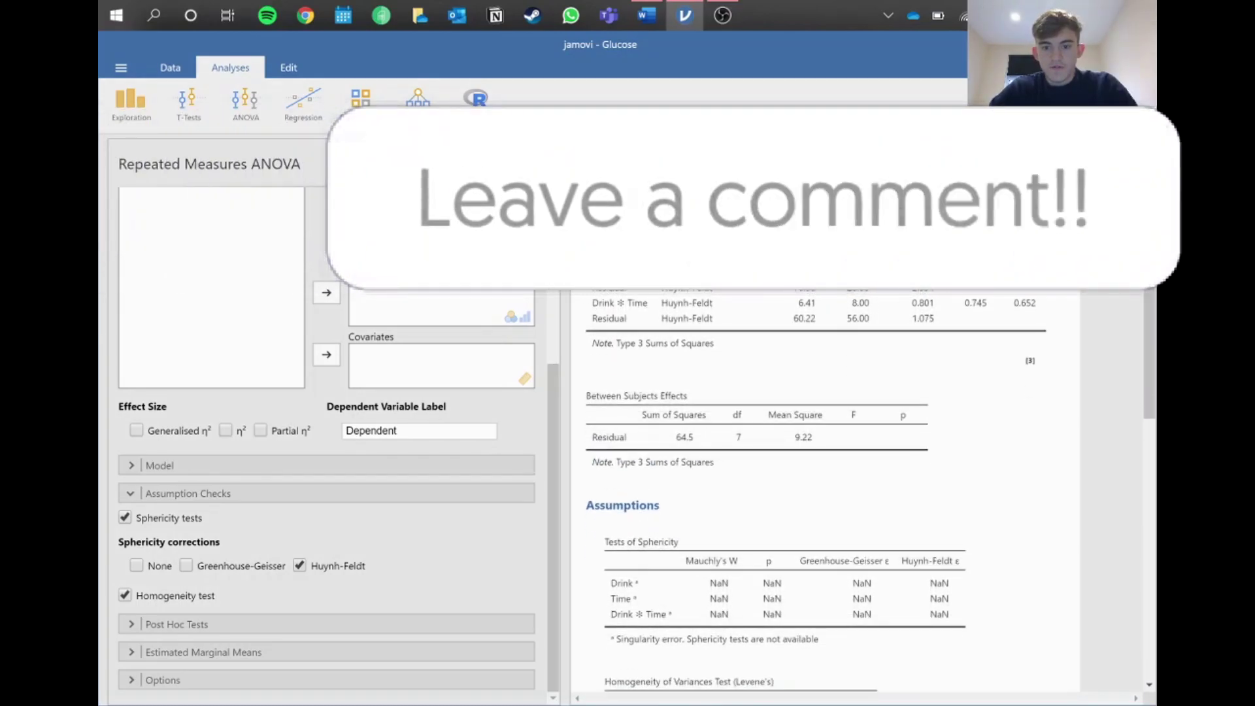
click(185, 566)
click(298, 566)
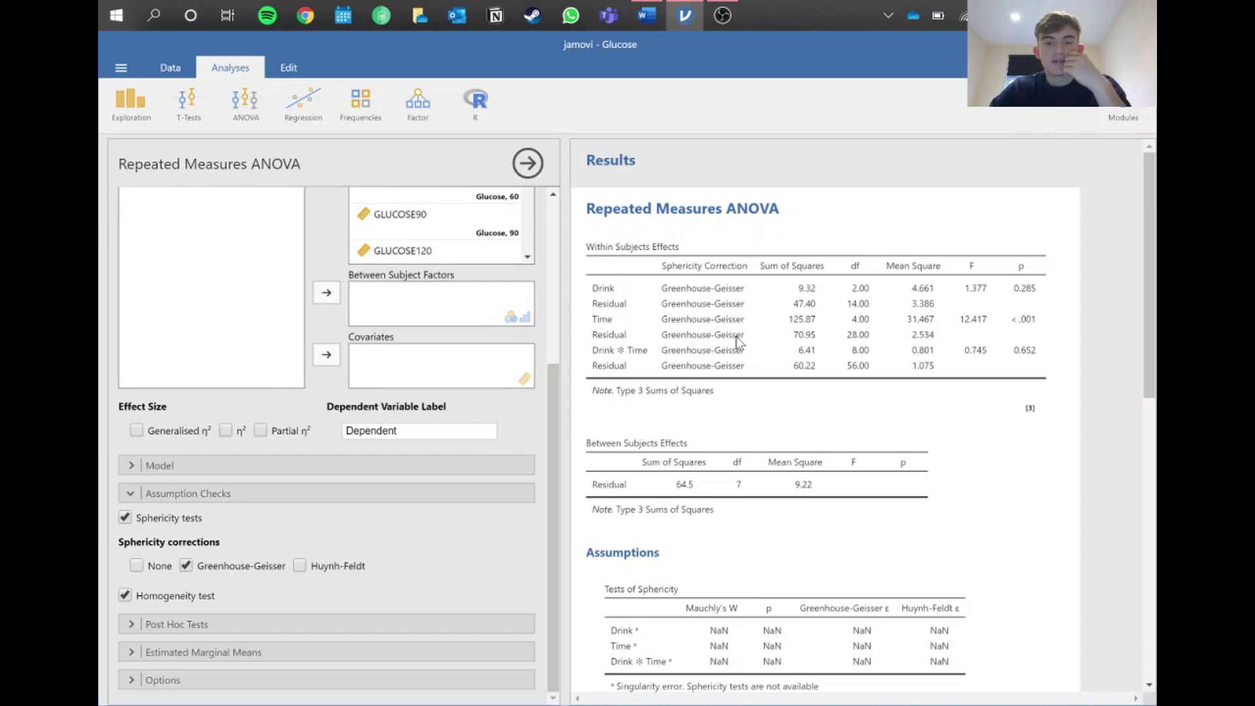
scroll(731, 454, down, 3)
scroll(734, 454, up, 3)
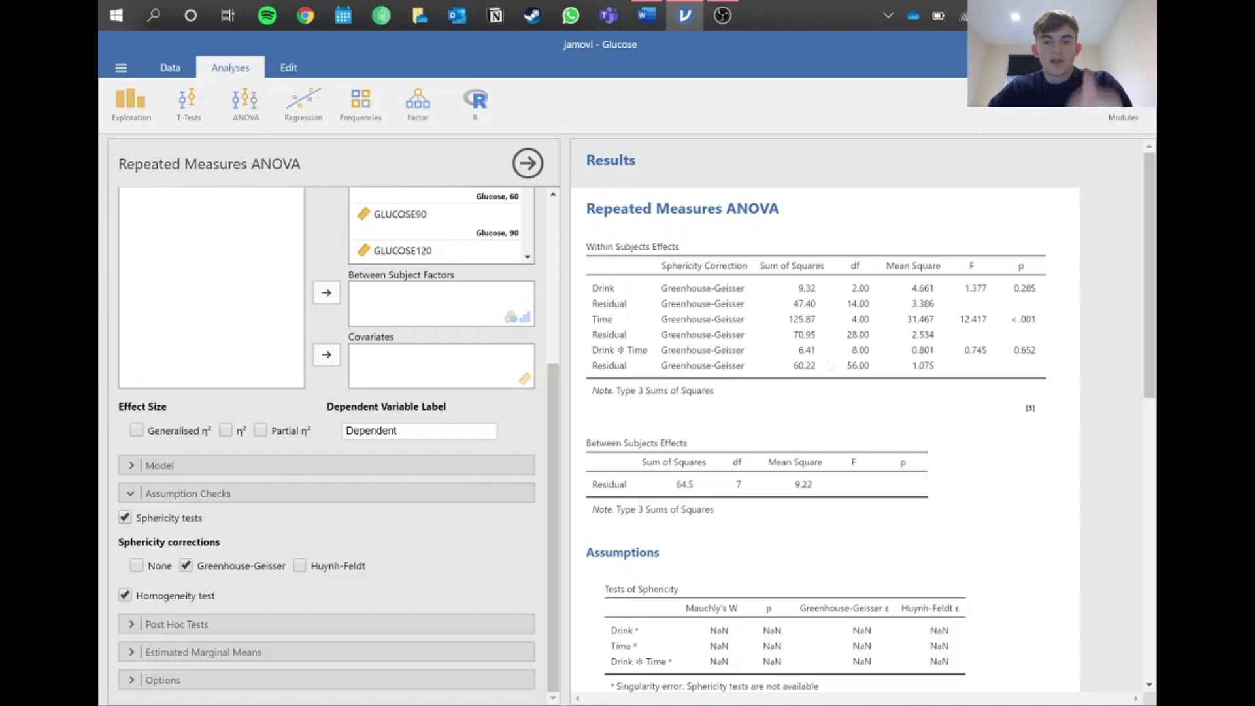
Set the sphericity correction to None, turn off sphericity tests and collapse Assumption Checks
scroll(813, 619, down, 3)
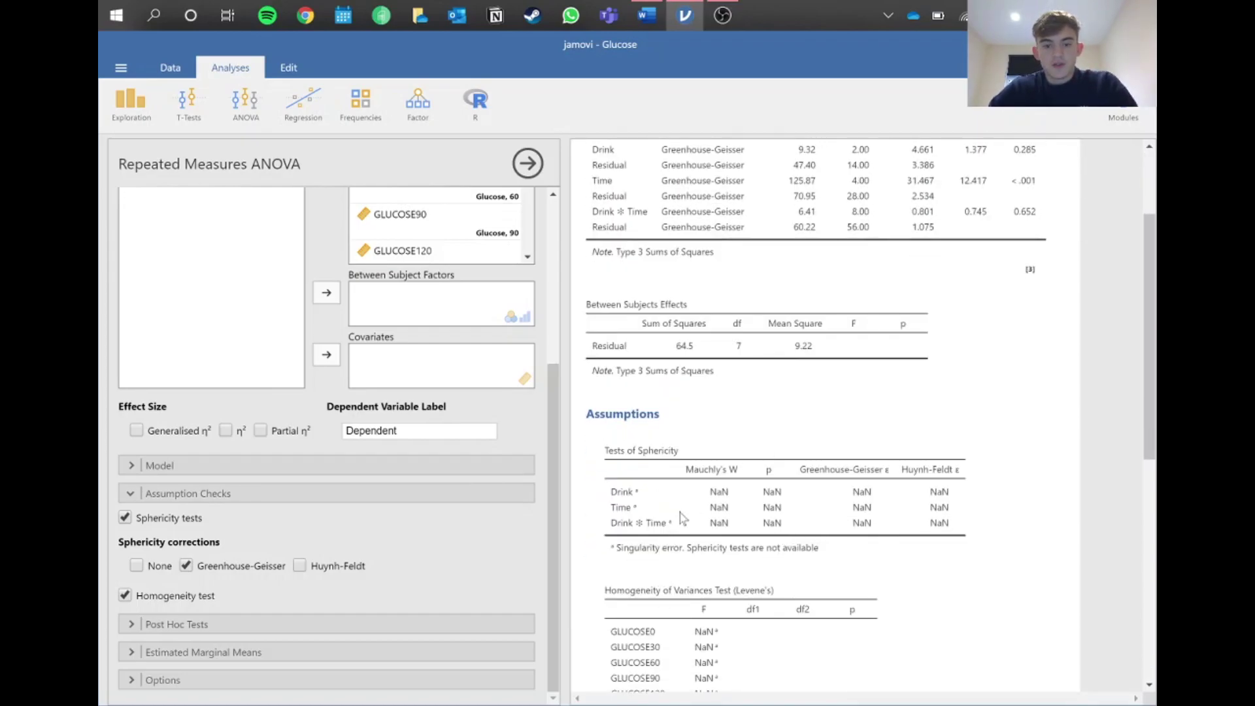
scroll(680, 513, up, 3)
scroll(848, 511, down, 2)
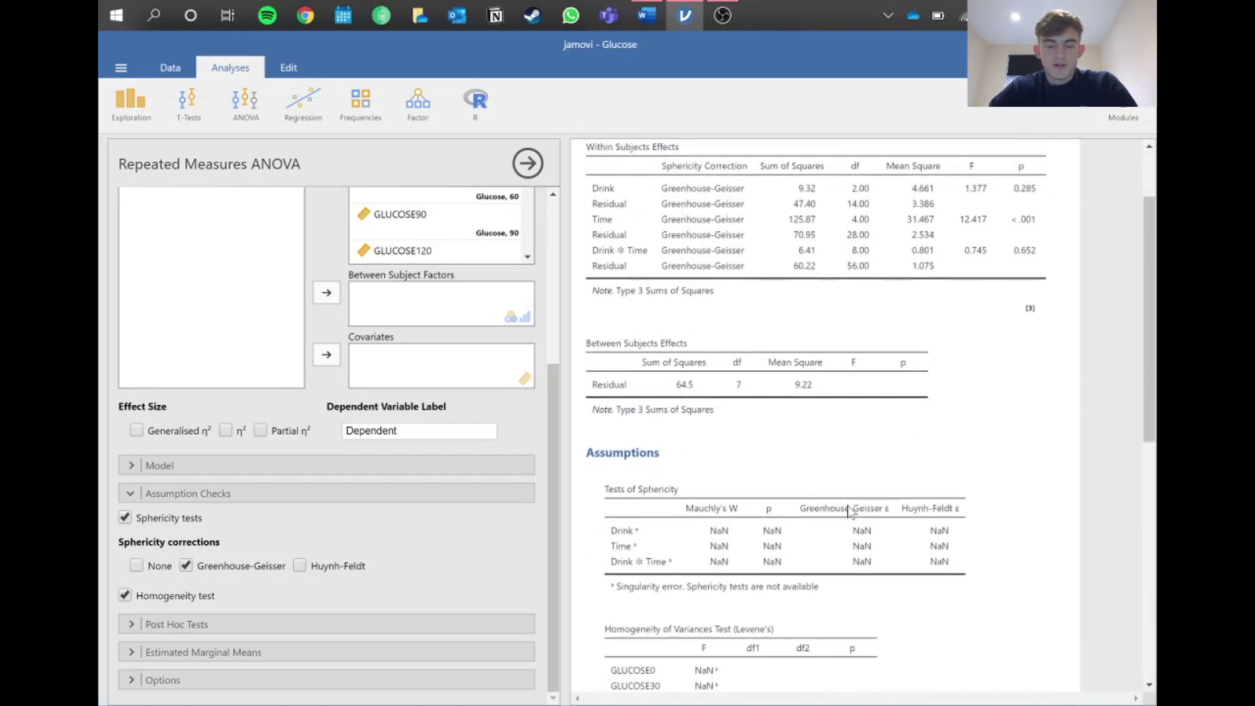
scroll(899, 449, up, 1)
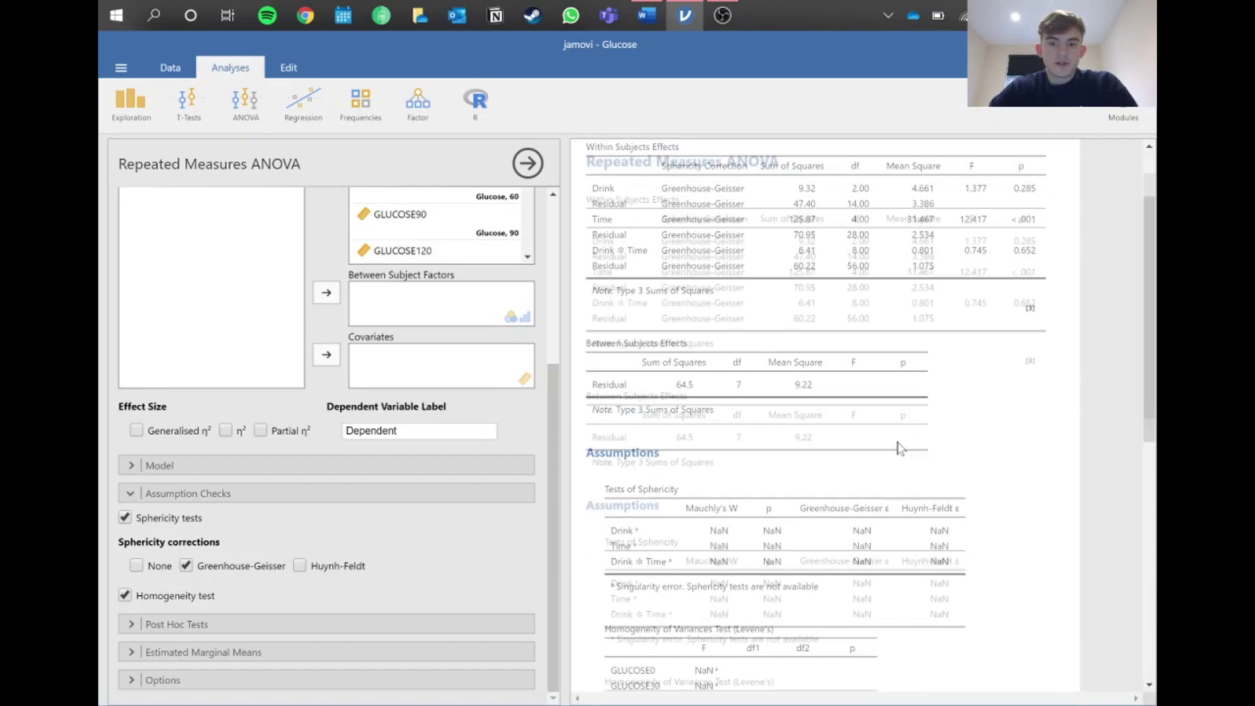
scroll(899, 449, up, 1)
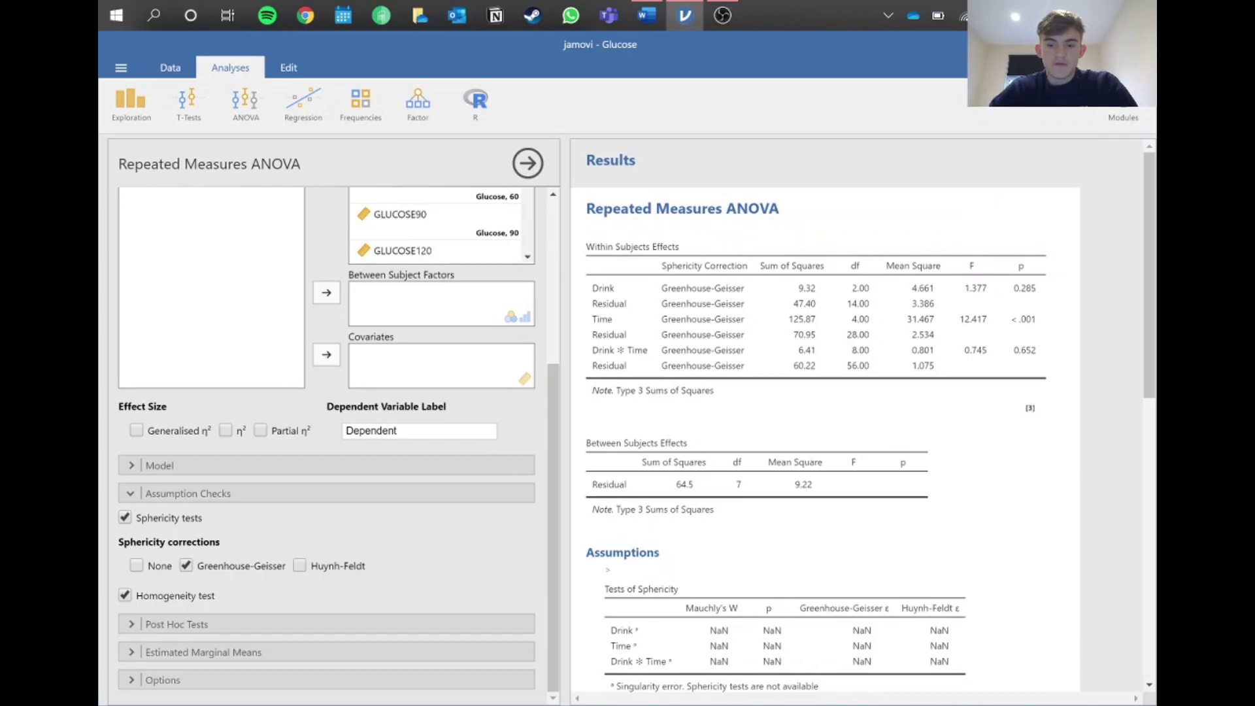
scroll(769, 569, down, 4)
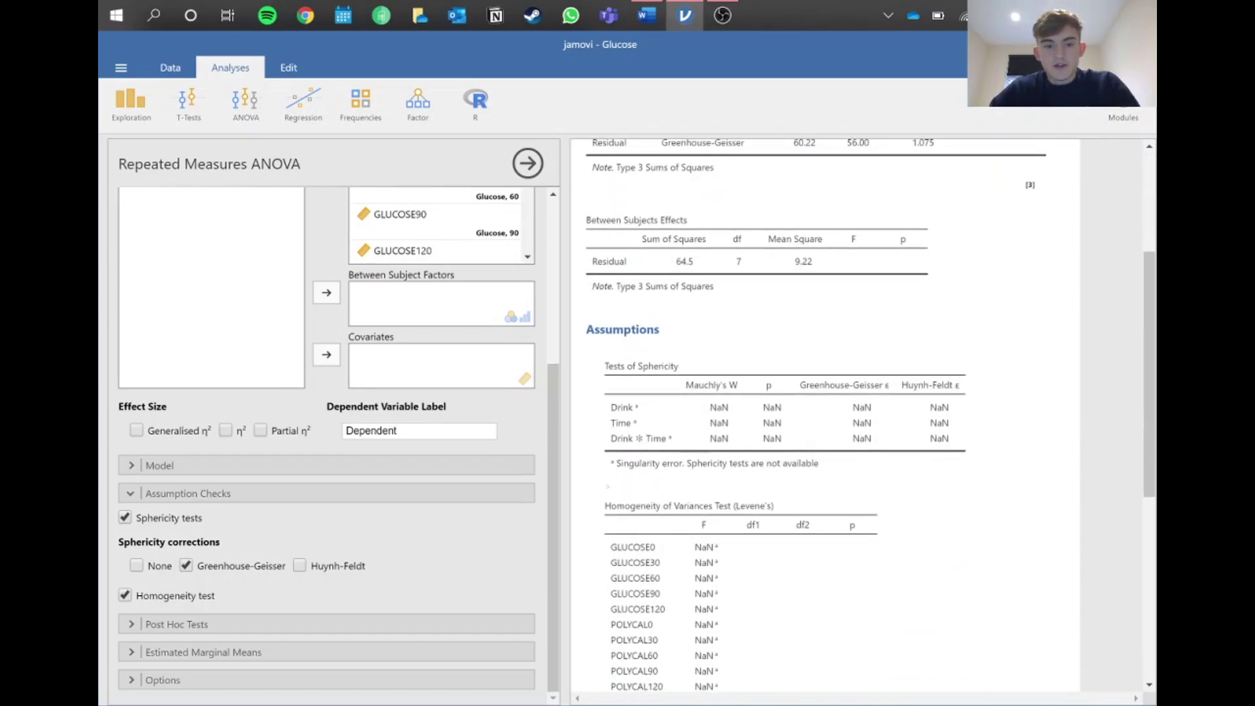
scroll(849, 406, down, 2)
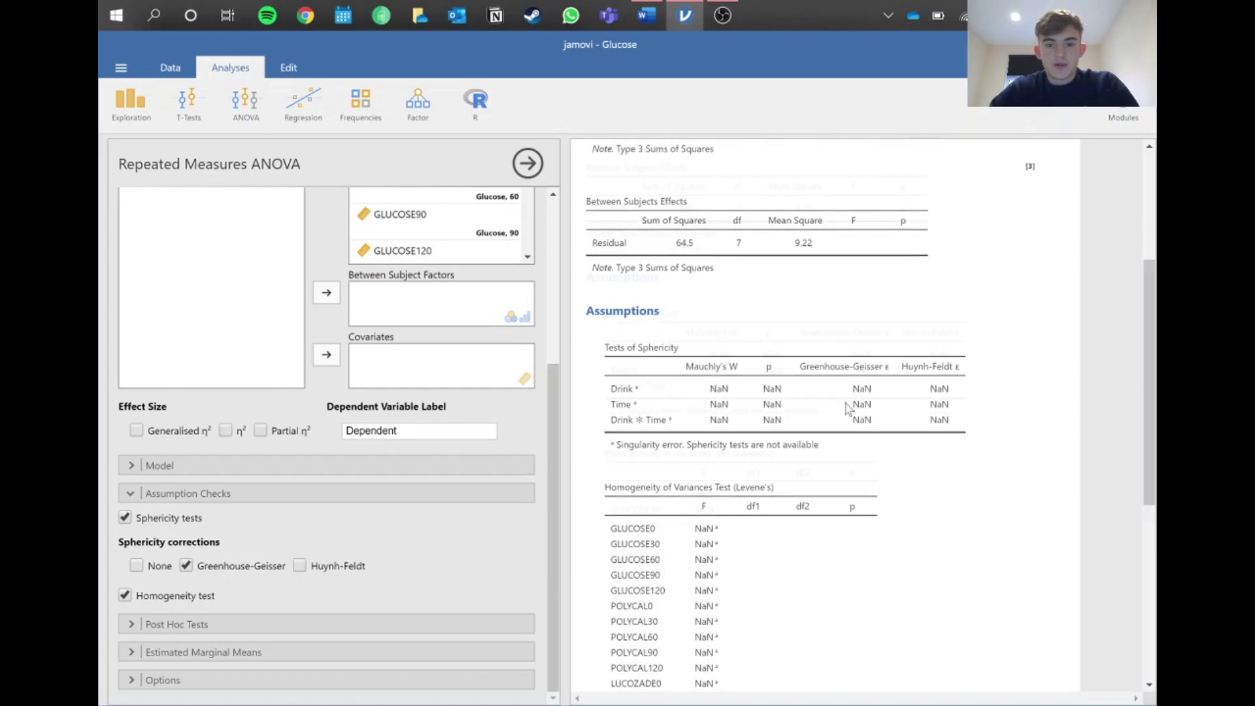
scroll(726, 451, down, 2)
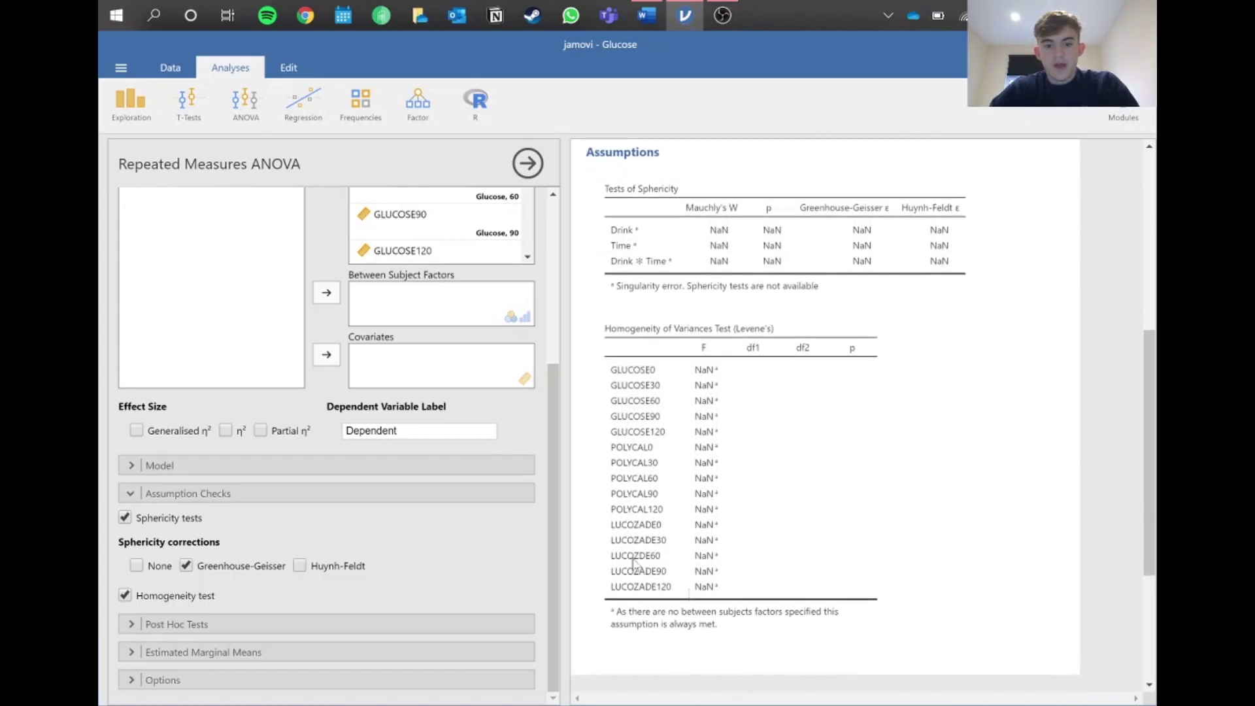
scroll(805, 394, up, 7)
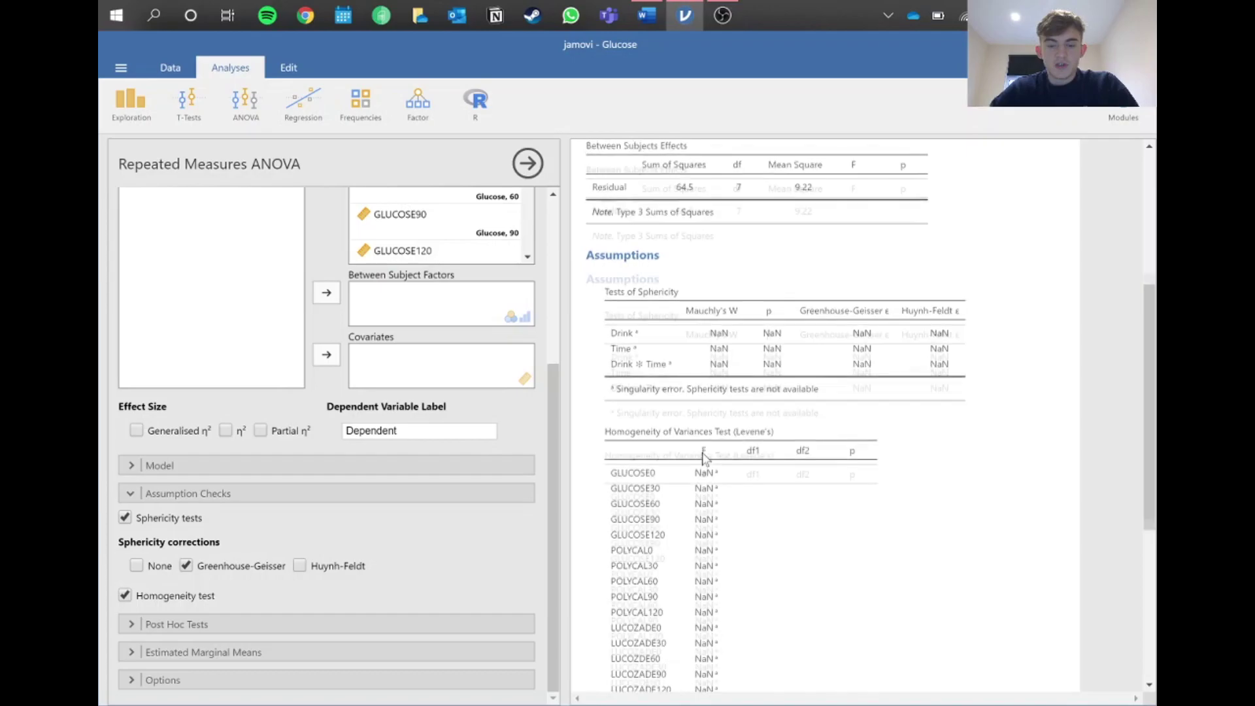
scroll(791, 329, up, 2)
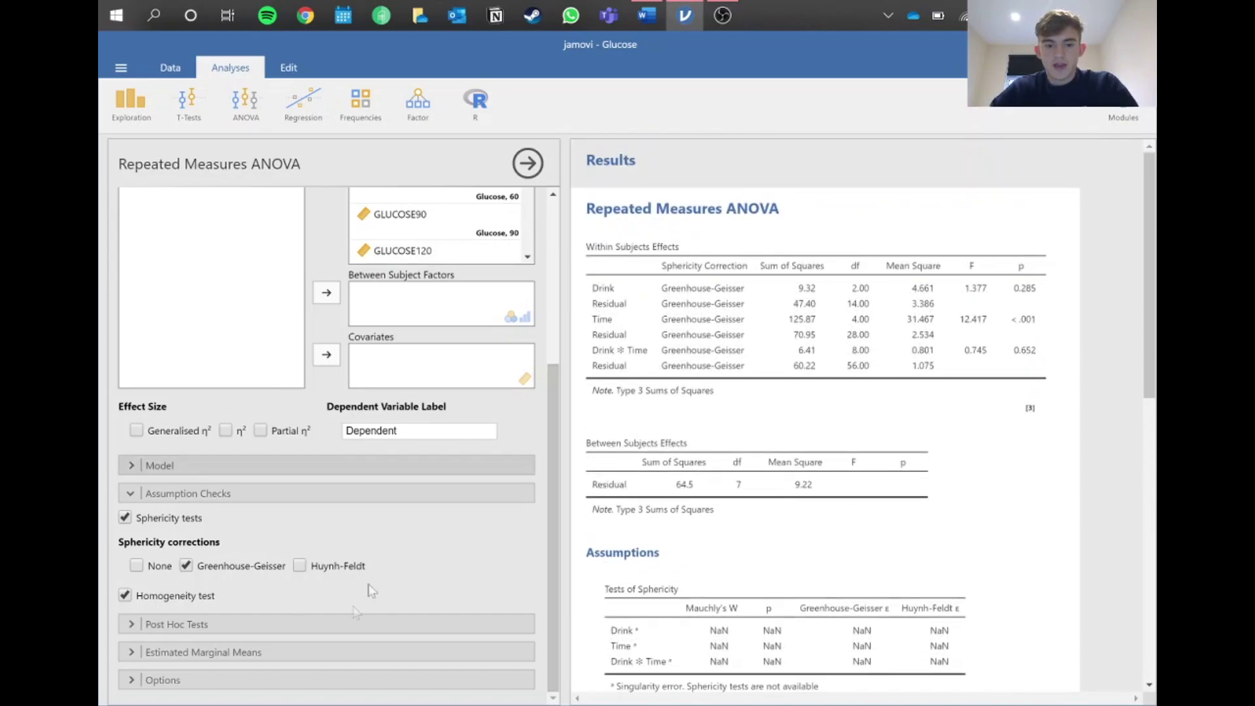
click(185, 566)
click(135, 565)
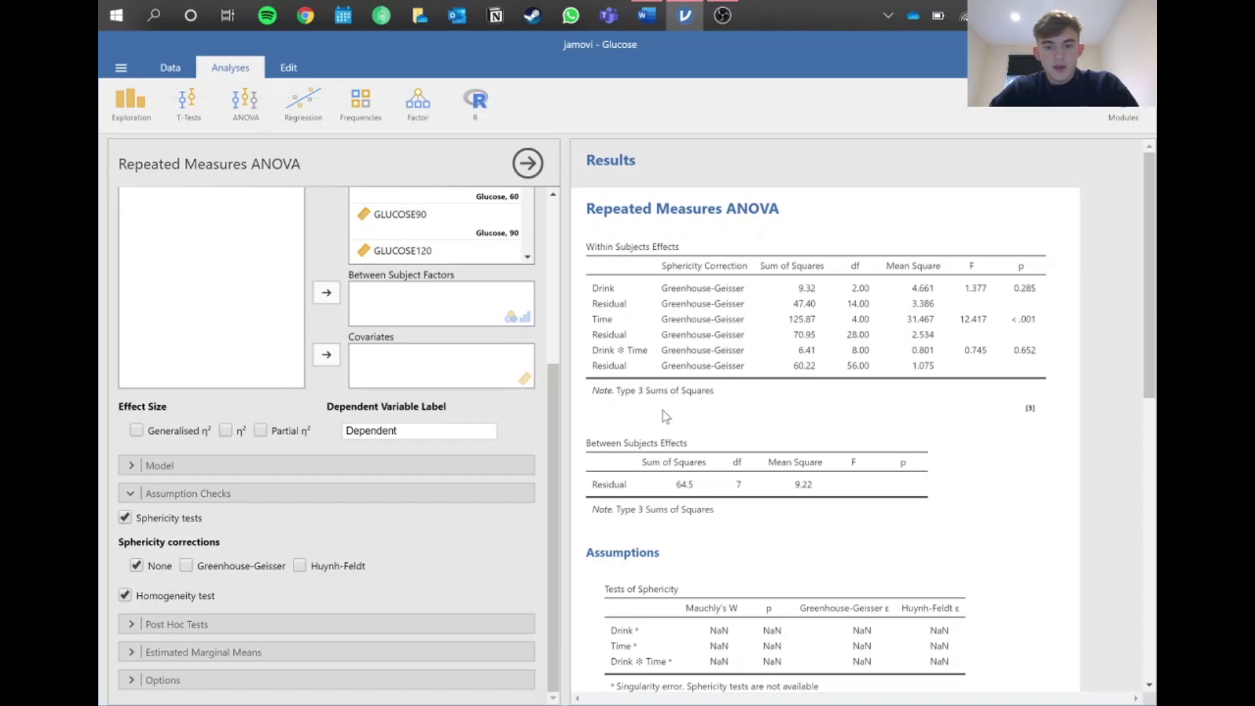
click(124, 518)
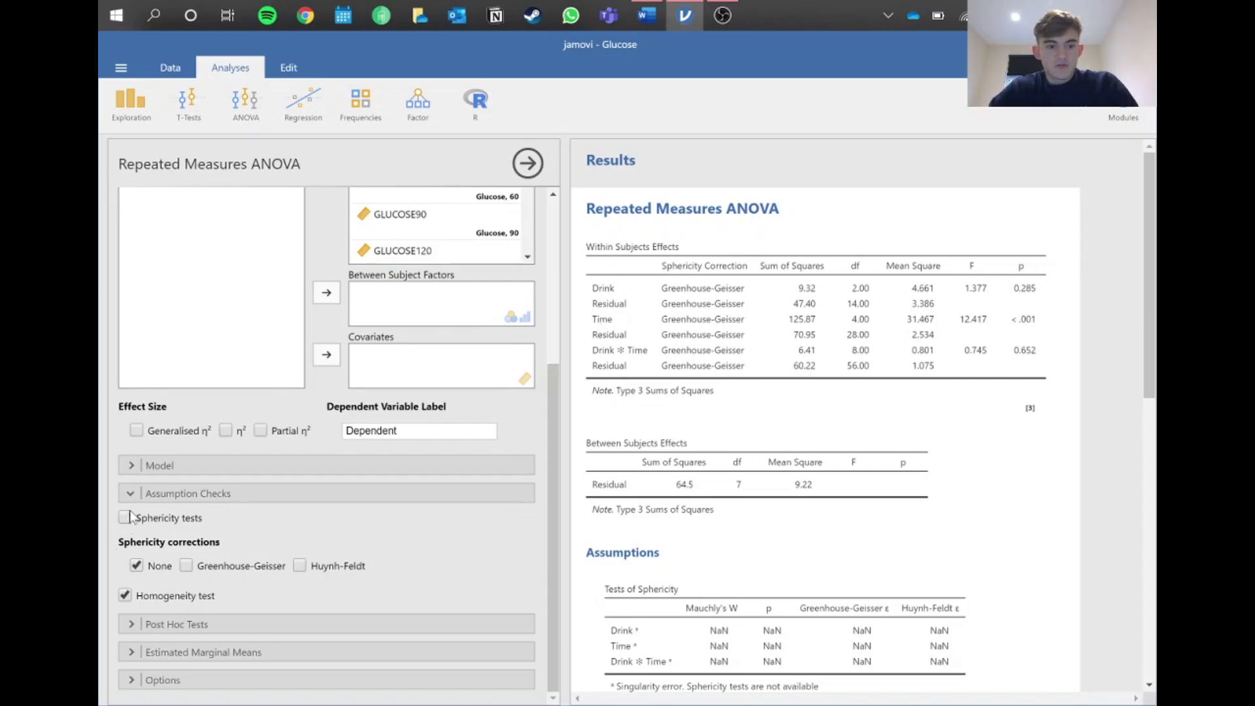
click(134, 494)
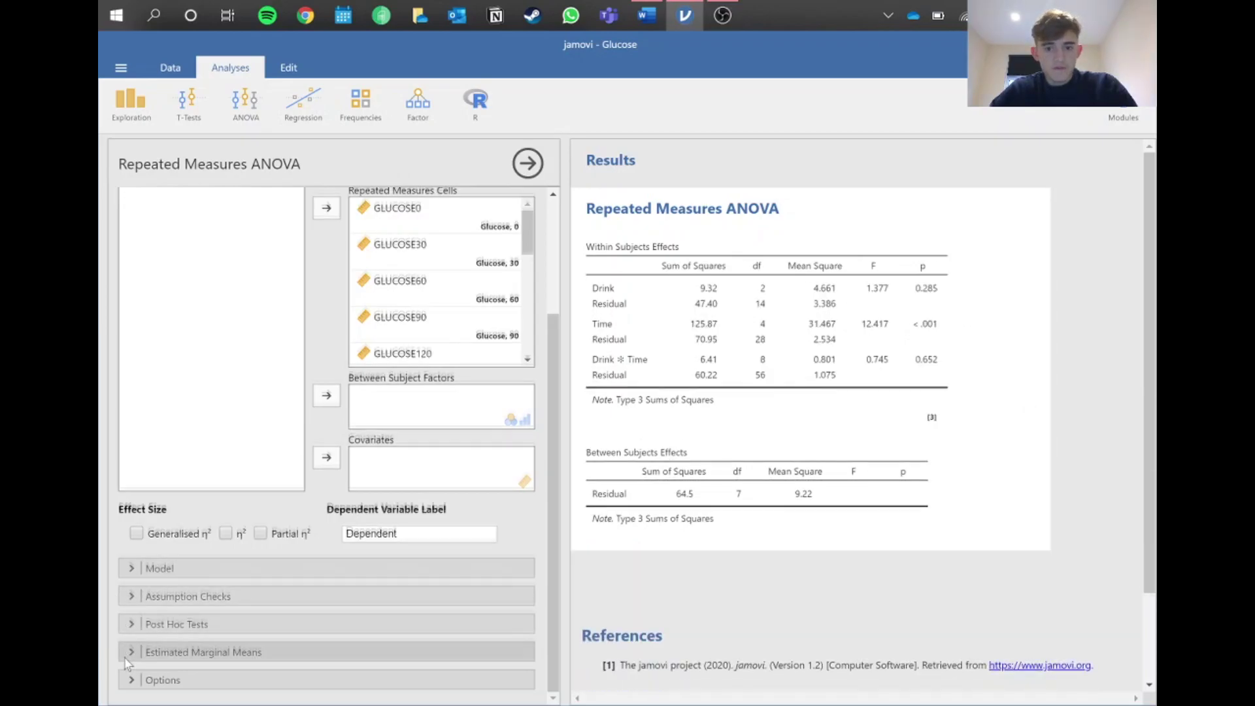
Add Time as an estimated marginal means term to produce its marginal means plot
click(130, 653)
click(206, 396)
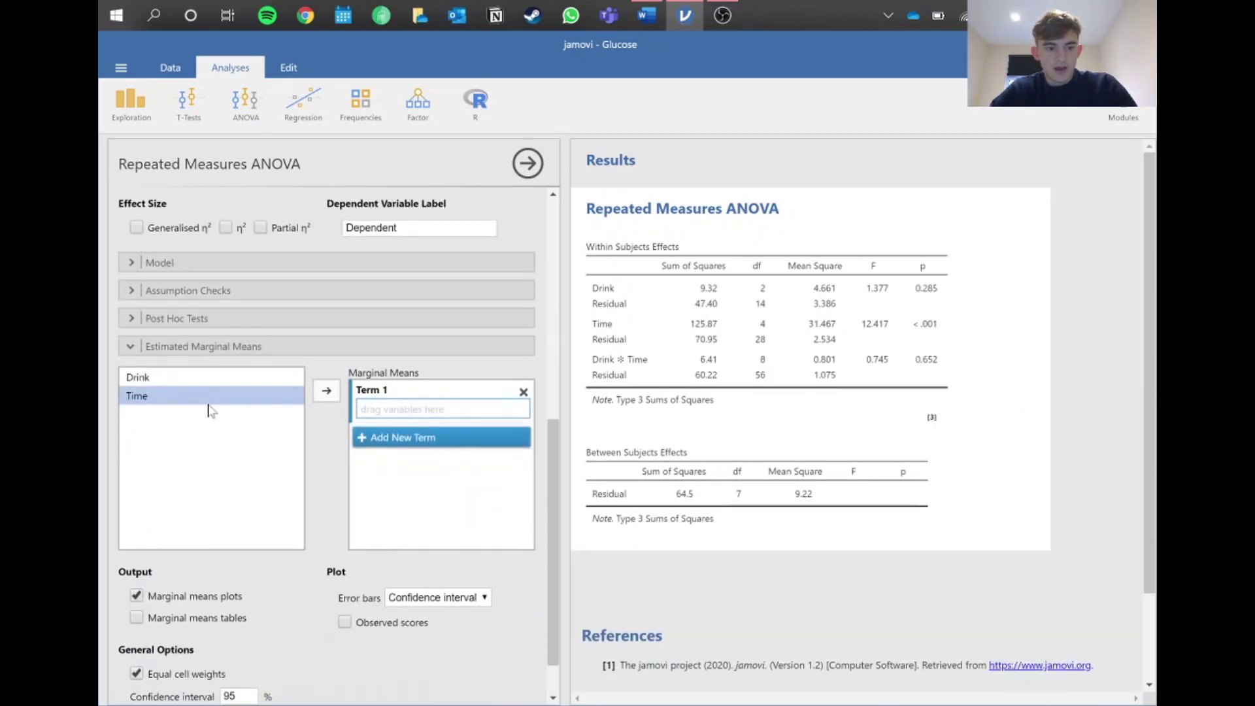
click(326, 393)
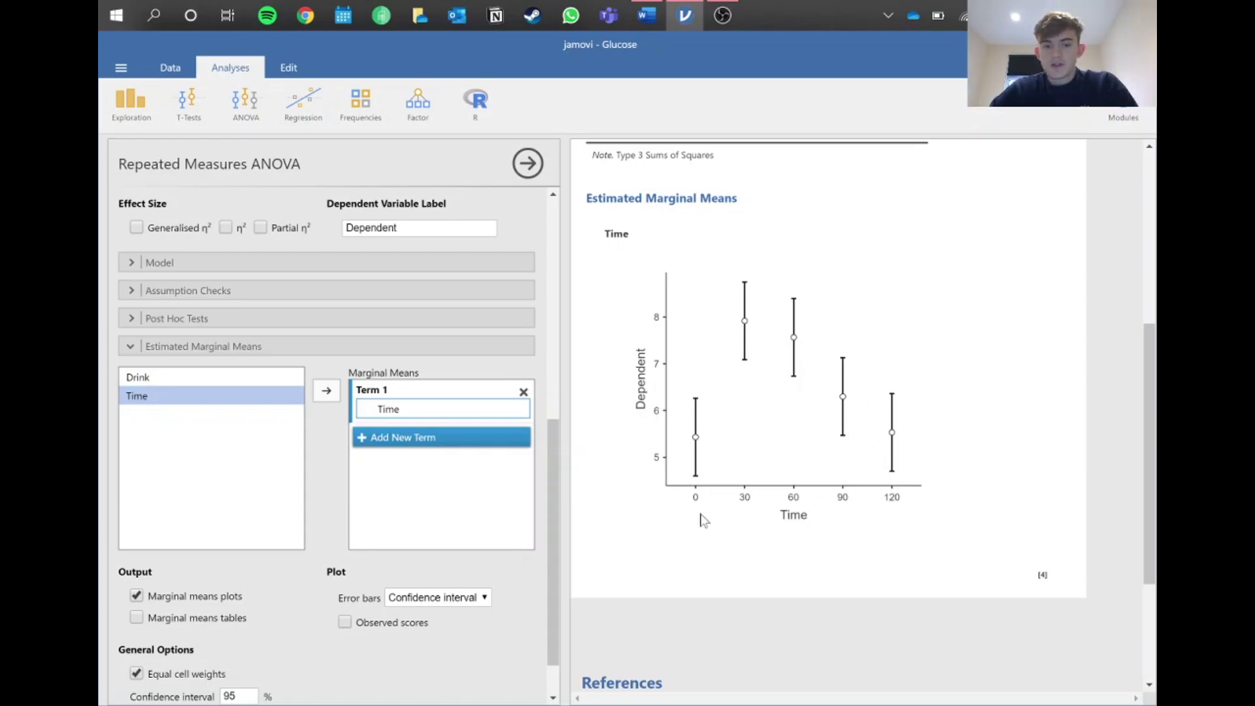
scroll(772, 372, up, 5)
scroll(794, 489, down, 1)
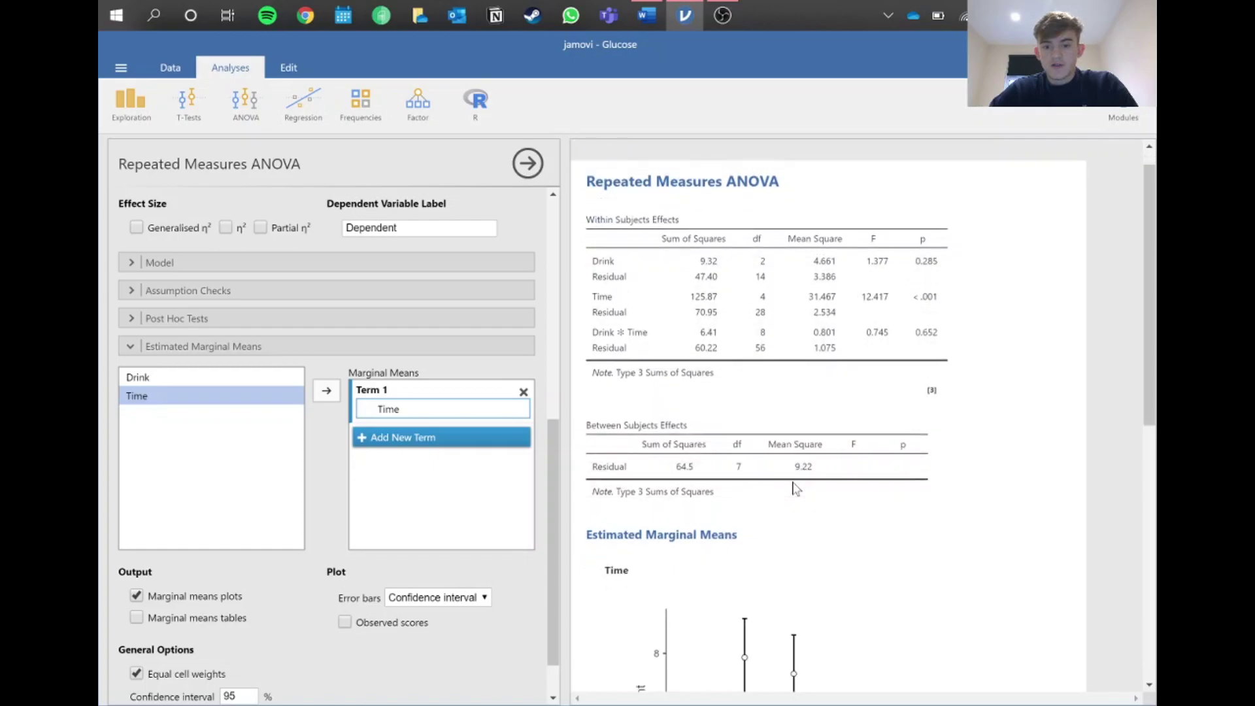
scroll(794, 490, down, 5)
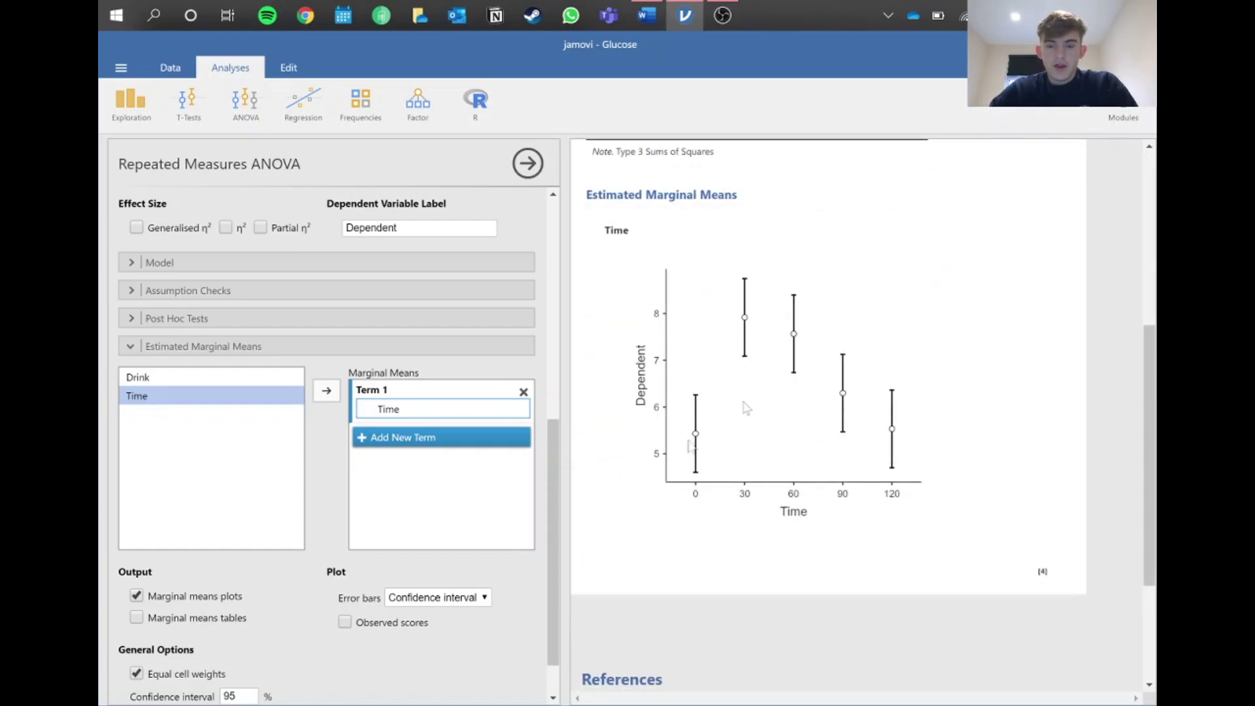
scroll(692, 448, up, 6)
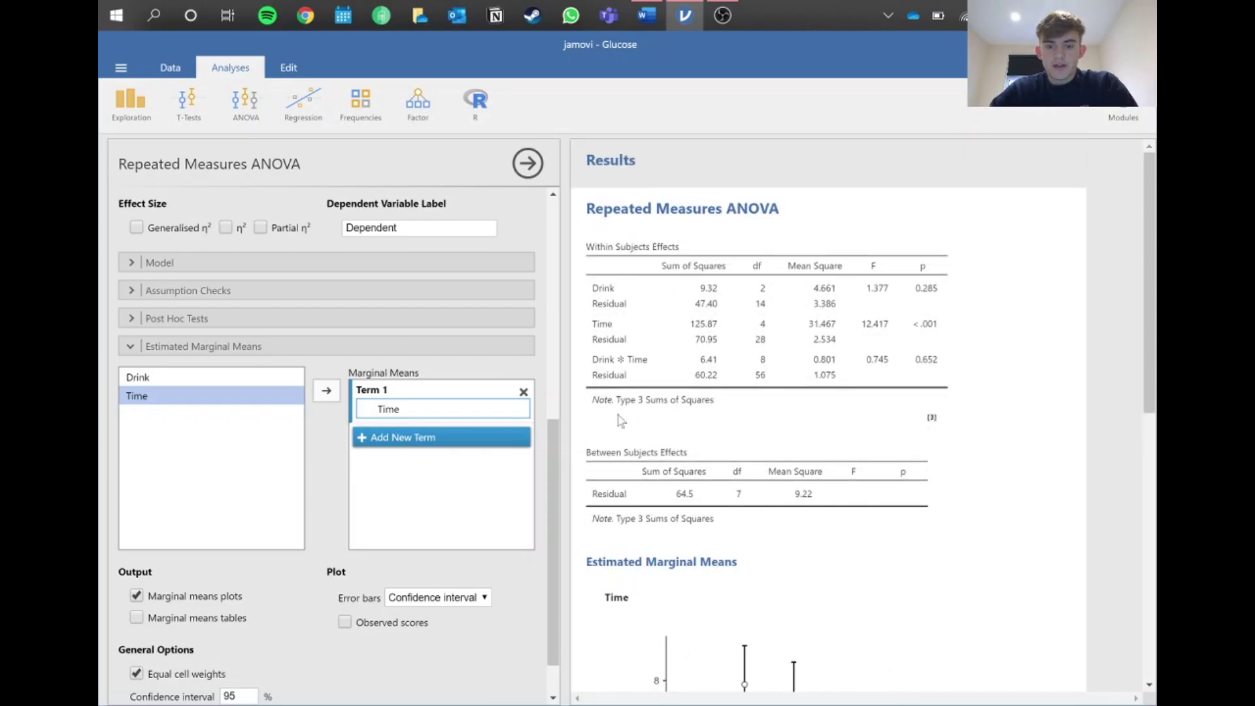
click(147, 350)
Move Time into the Post Hoc Tests box with Tukey correction and review the comparisons
click(137, 626)
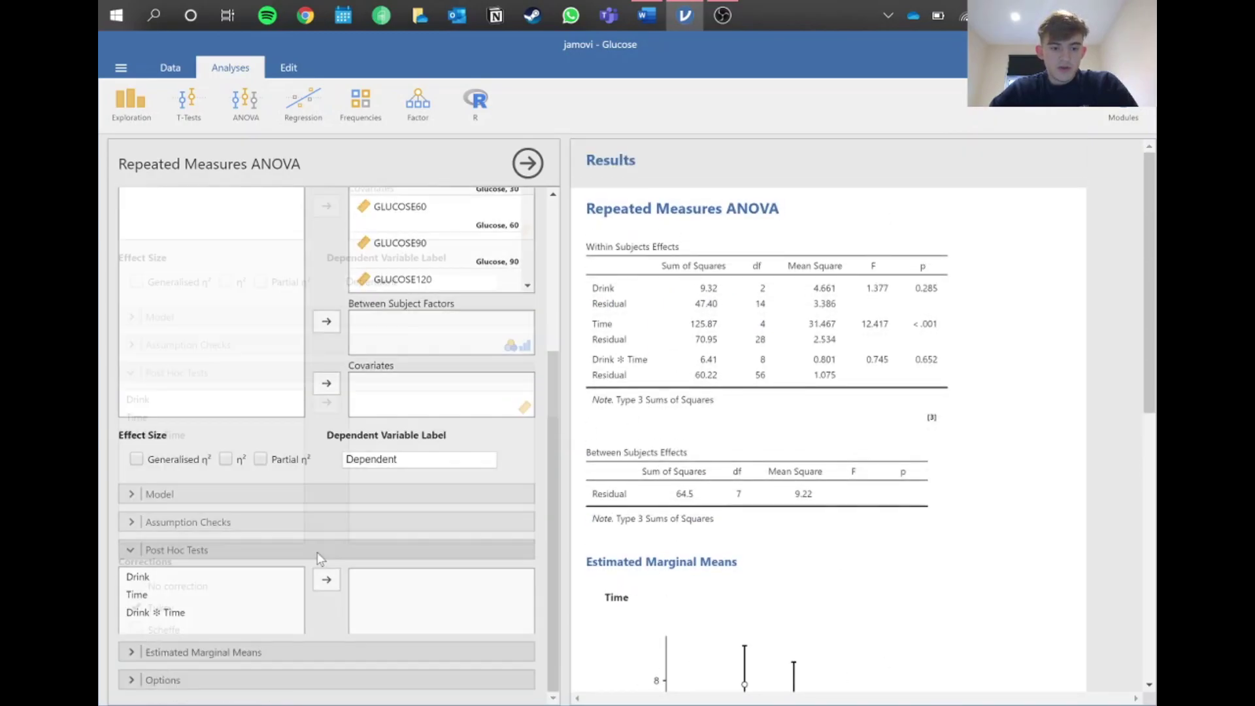
click(167, 359)
click(326, 344)
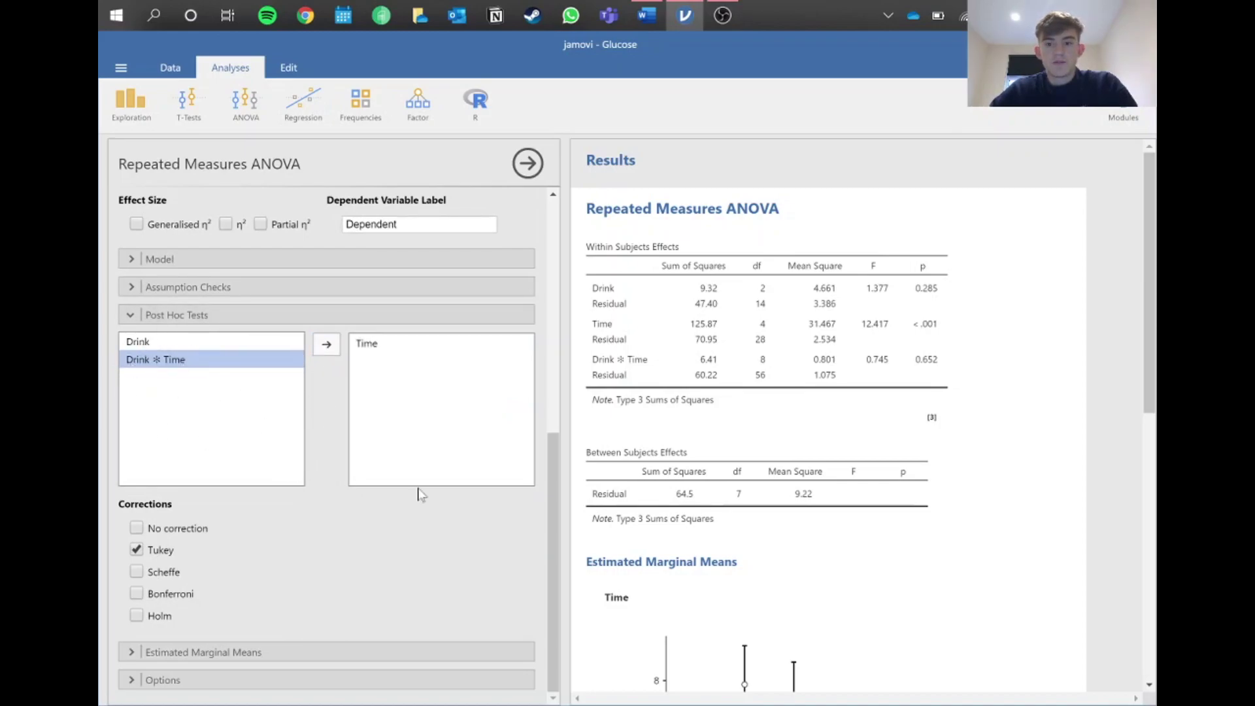
scroll(860, 461, down, 3)
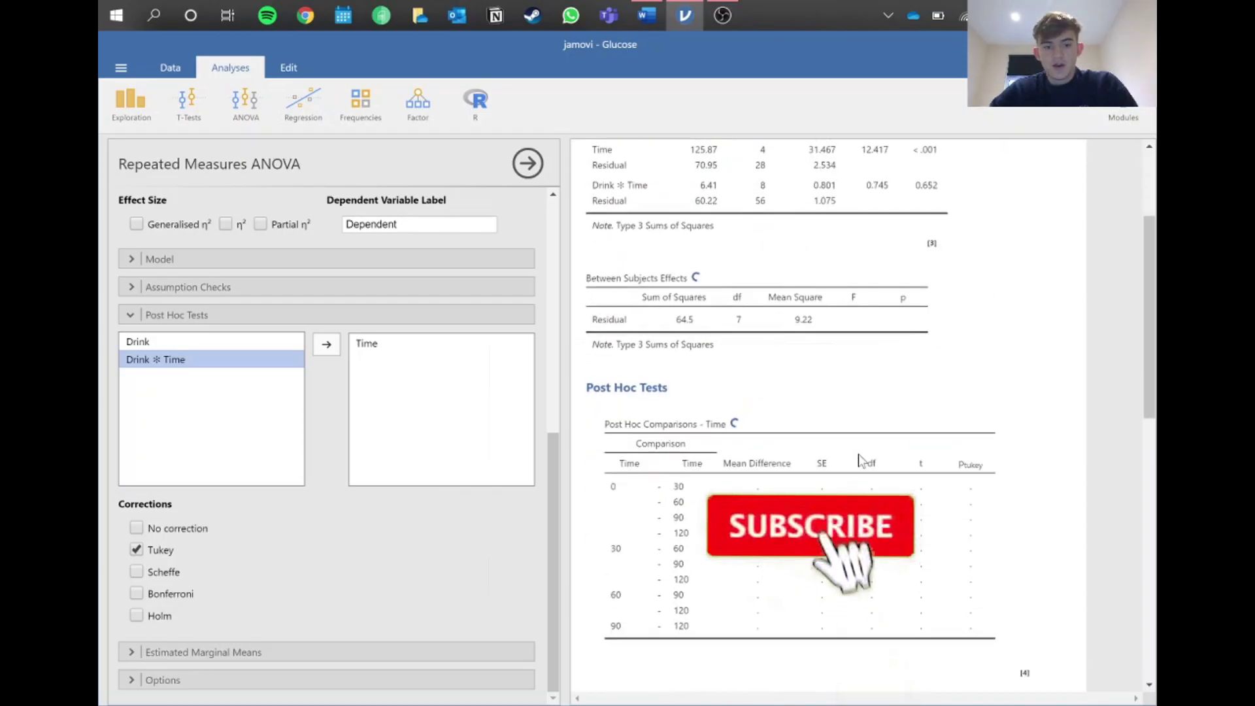
scroll(860, 461, down, 2)
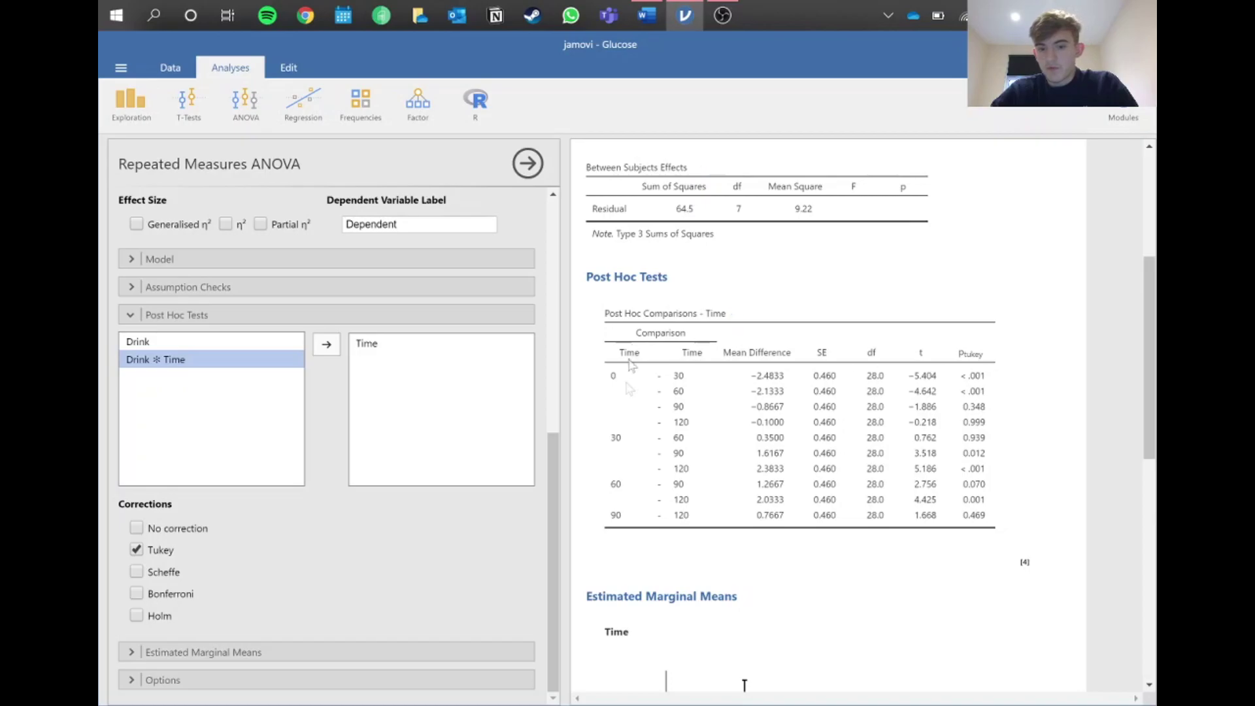
scroll(811, 451, down, 1)
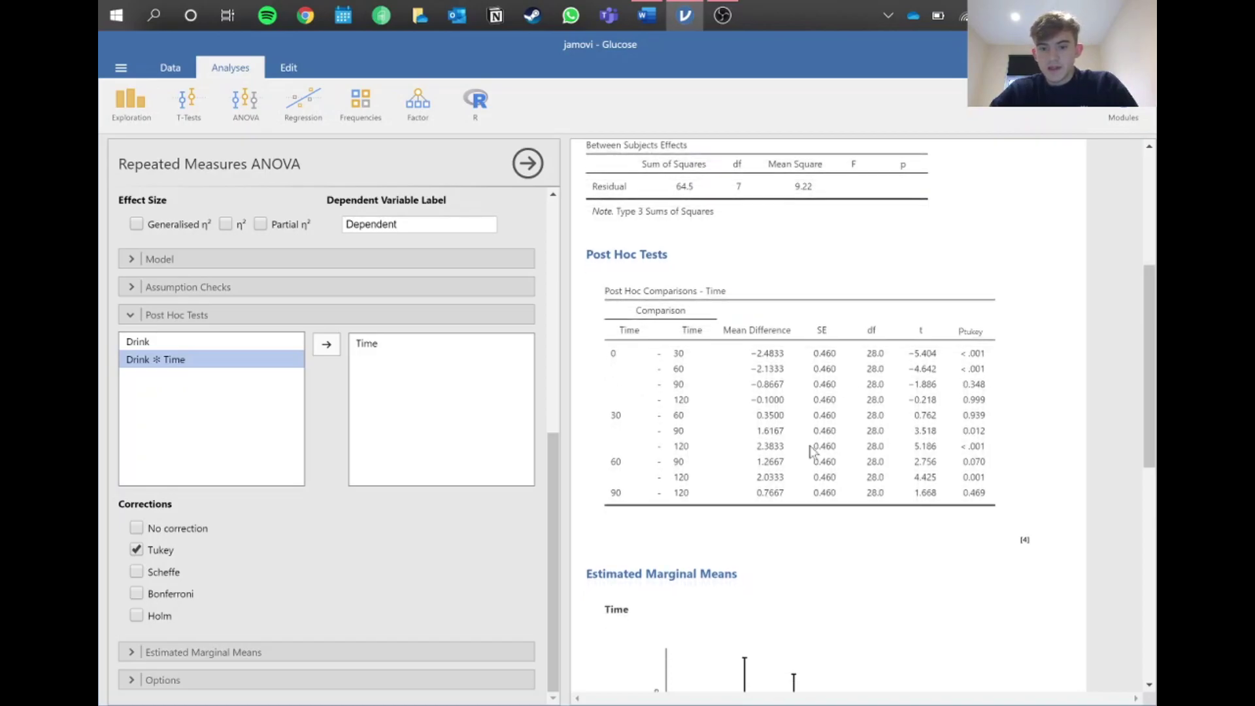
scroll(810, 451, down, 1)
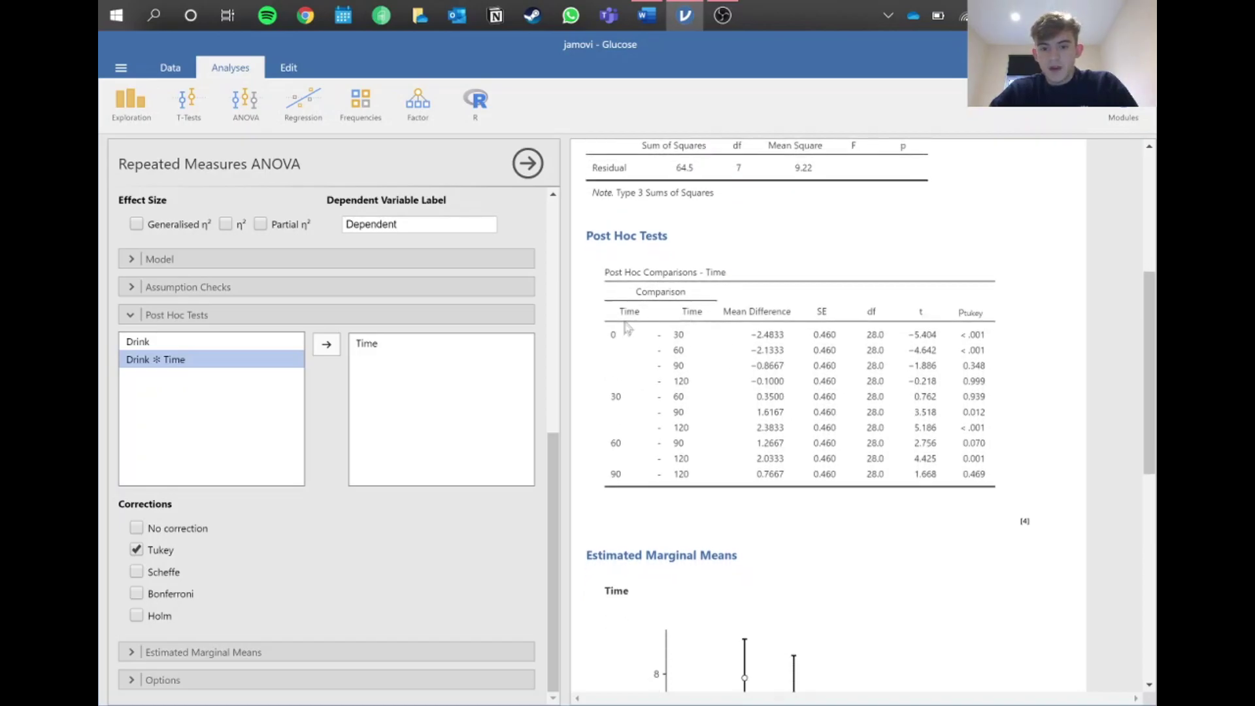
click(802, 345)
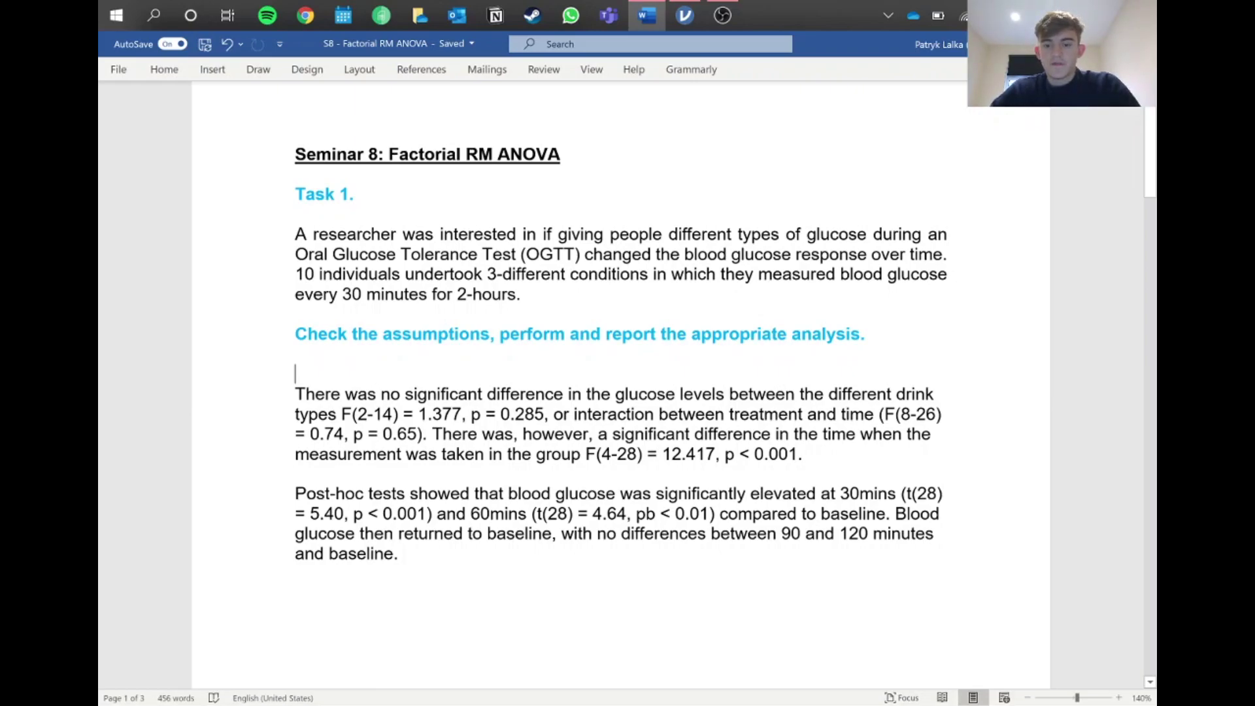
Switch to the Word write-up and delete the stray 'b' in 'pb < 0.01'
scroll(621, 340, down, 3)
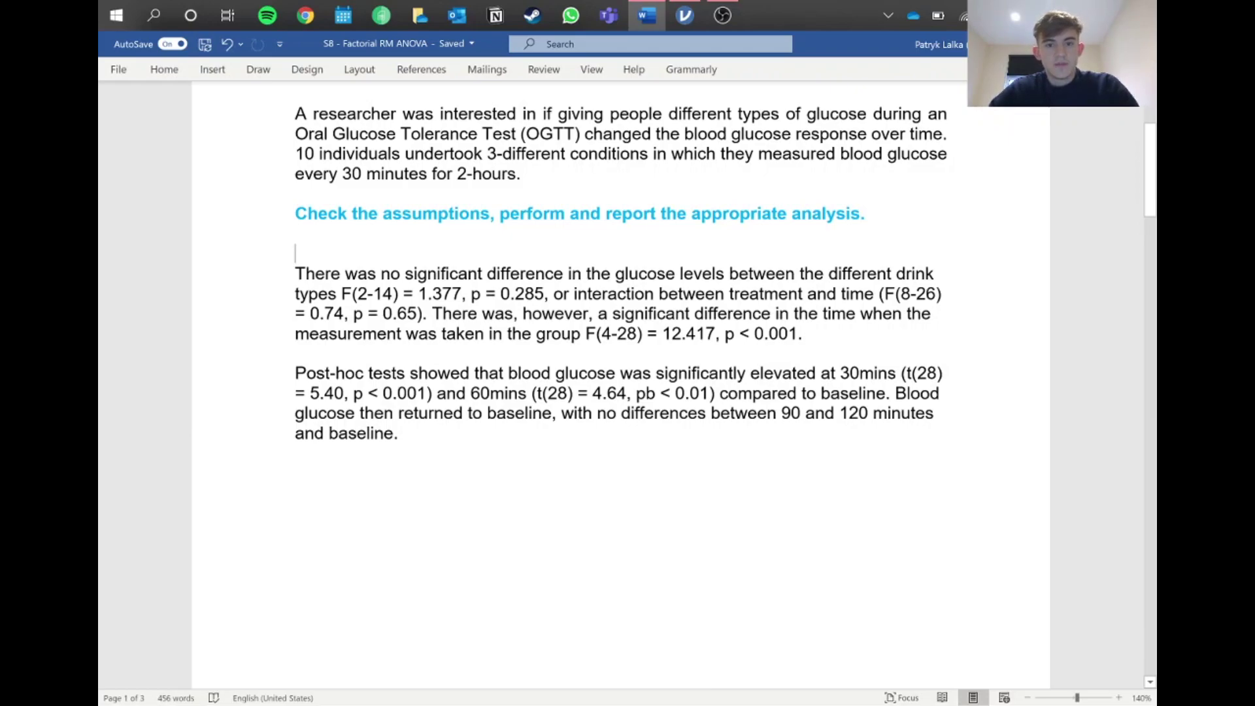
scroll(823, 359, down, 3)
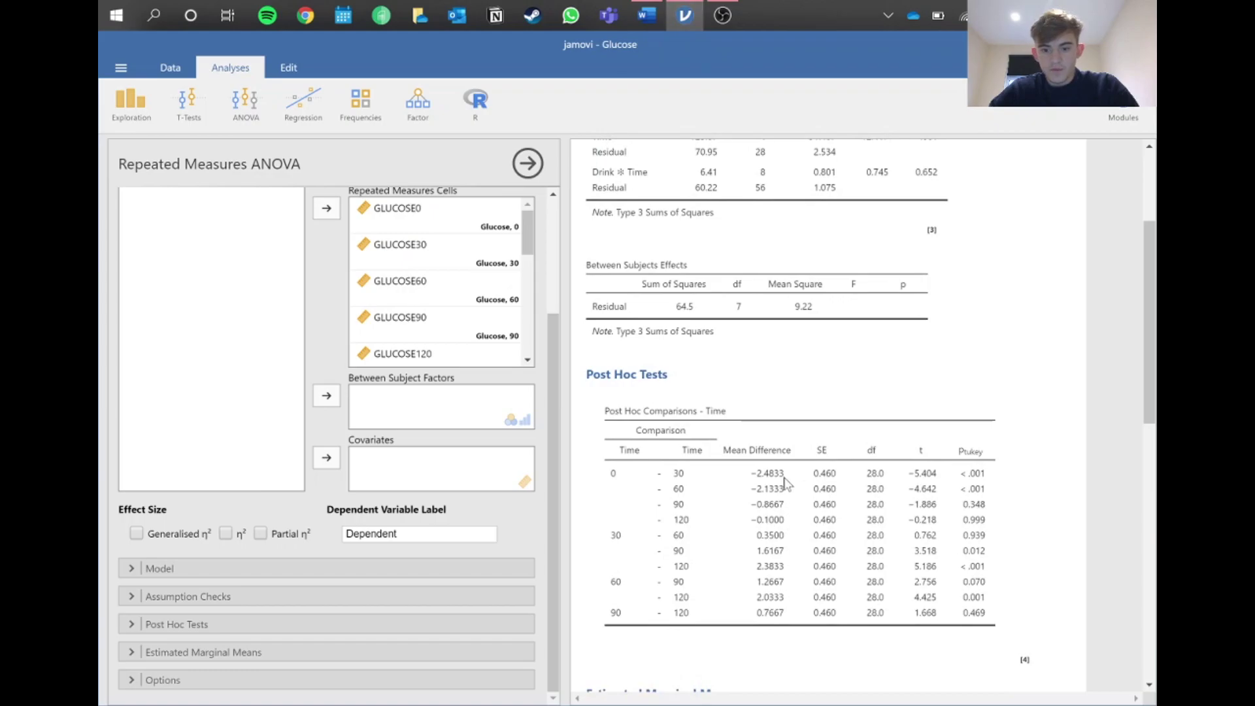
key(alt+Tab)
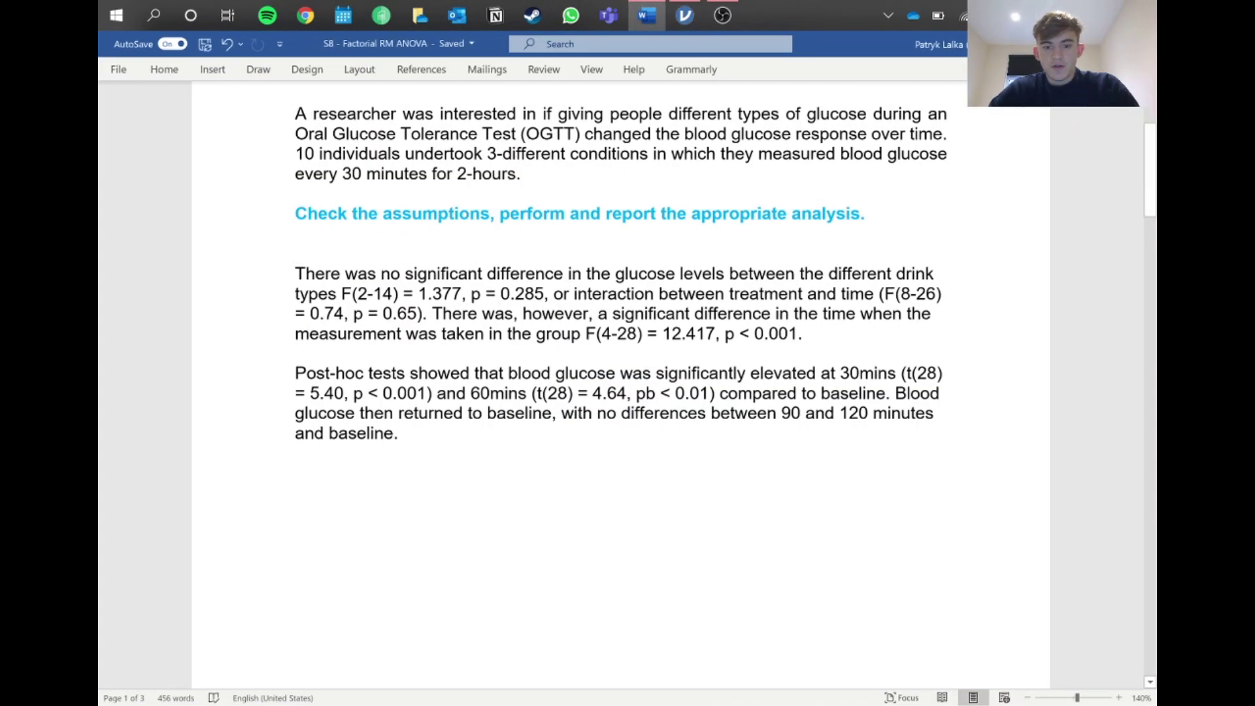
key(BackSpace)
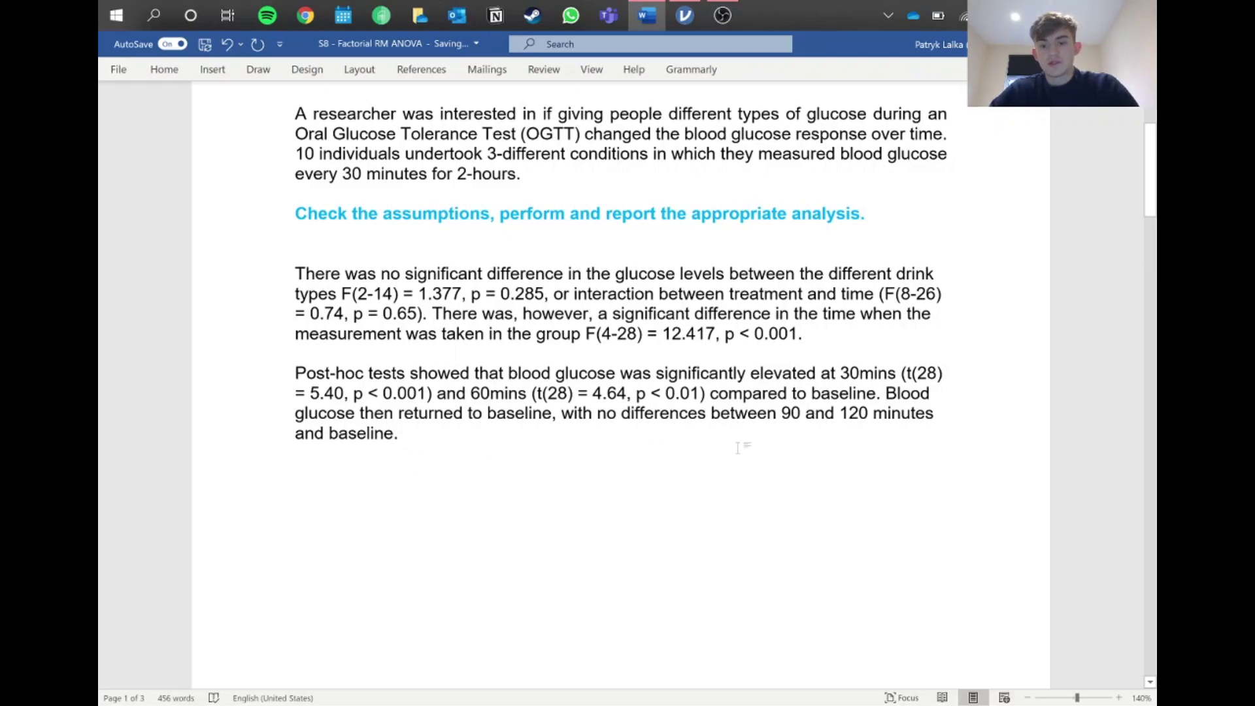
Scroll through the Word write-up to check the ANOVA and post-hoc paragraphs
scroll(641, 449, down, 5)
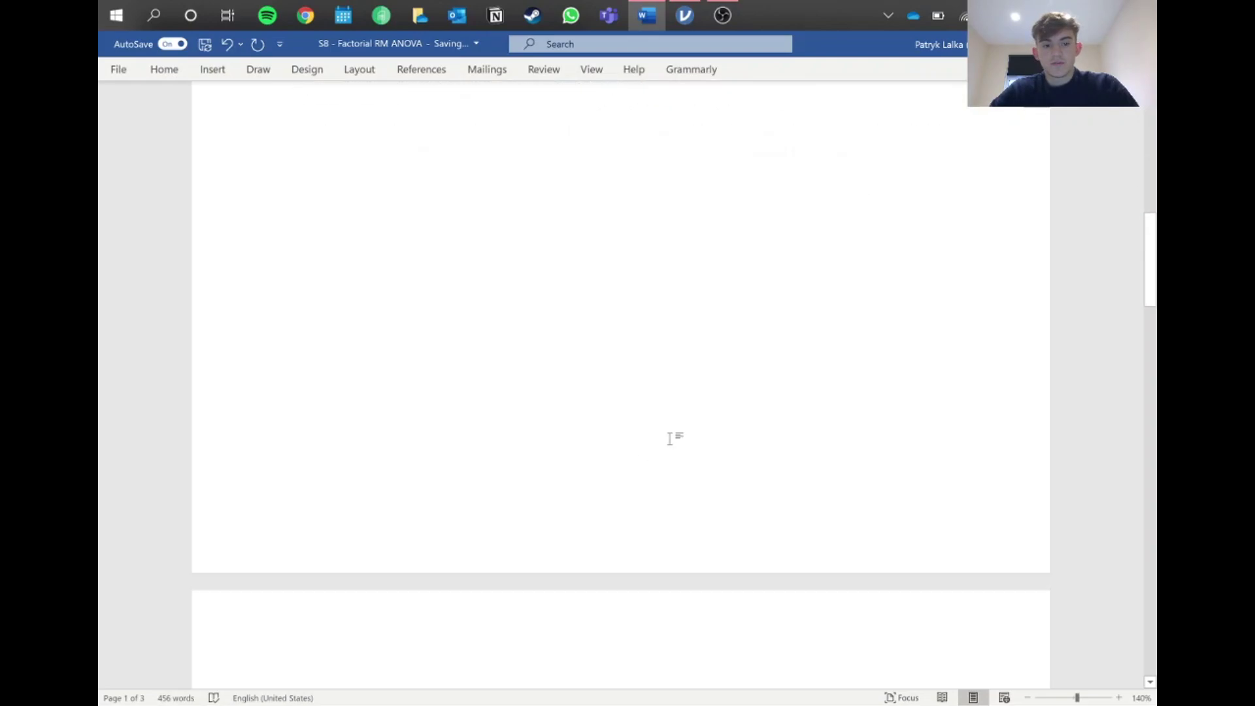
scroll(673, 434, up, 7)
scroll(611, 545, down, 1)
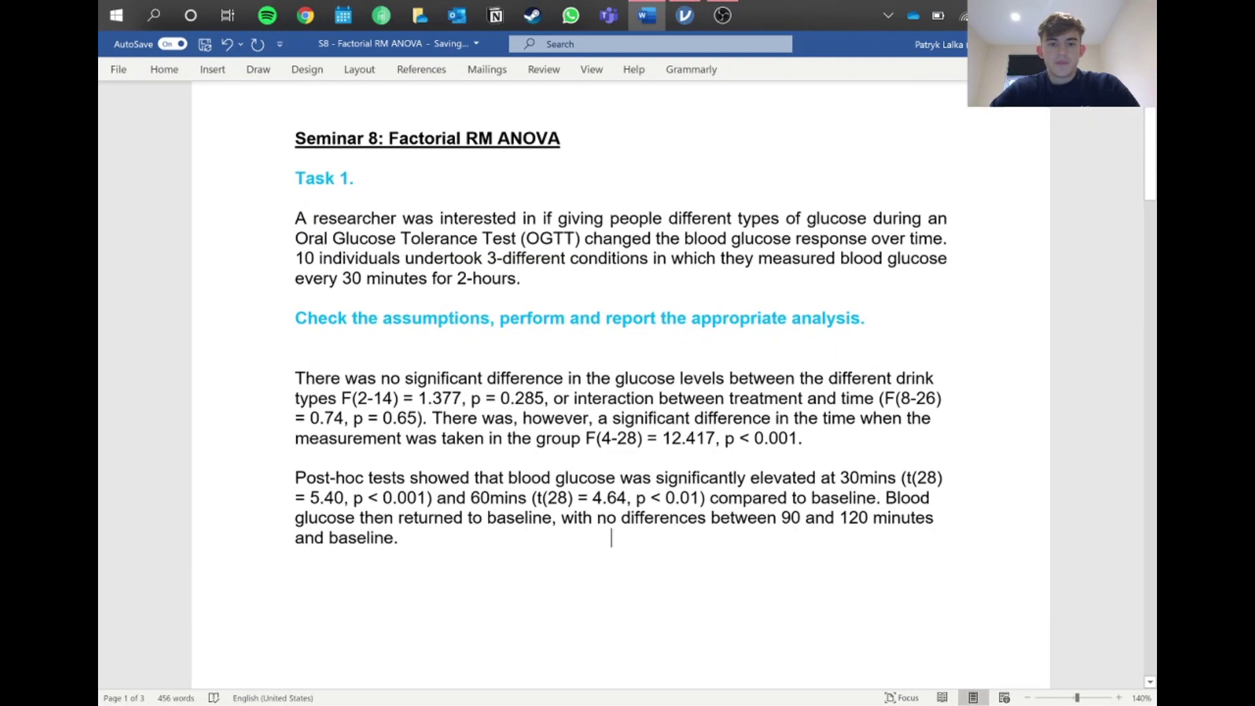
scroll(621, 392, up, 2)
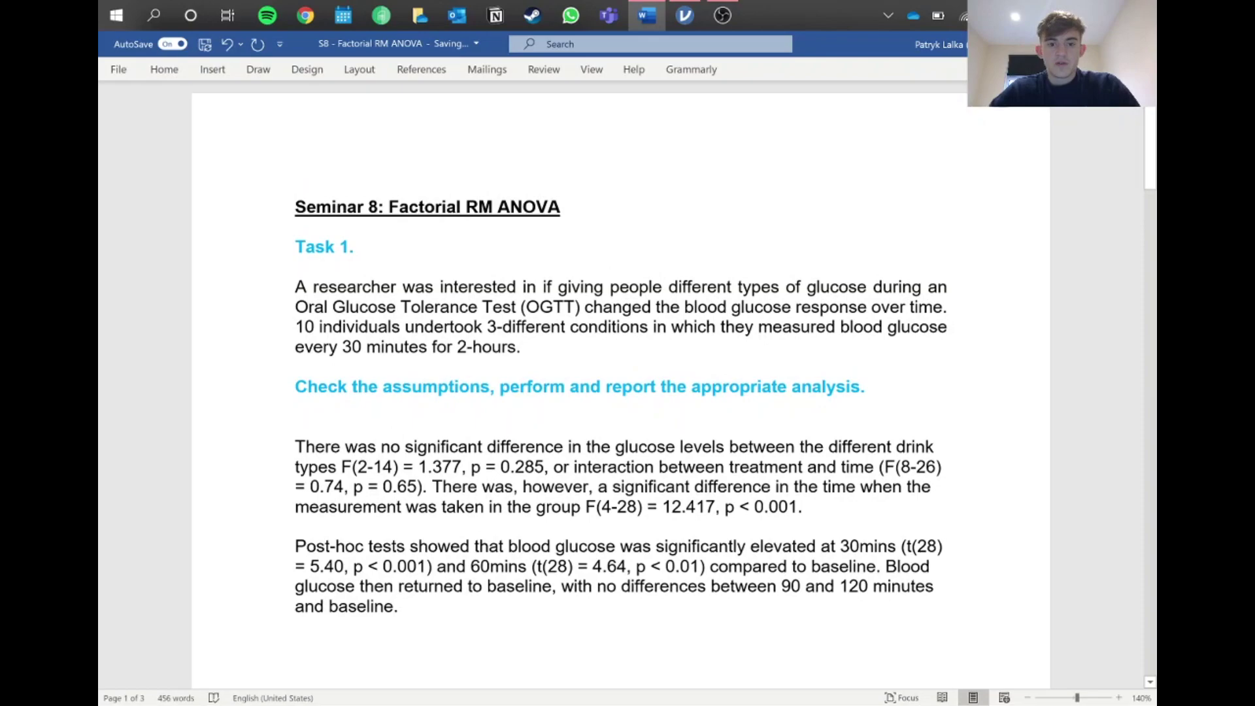